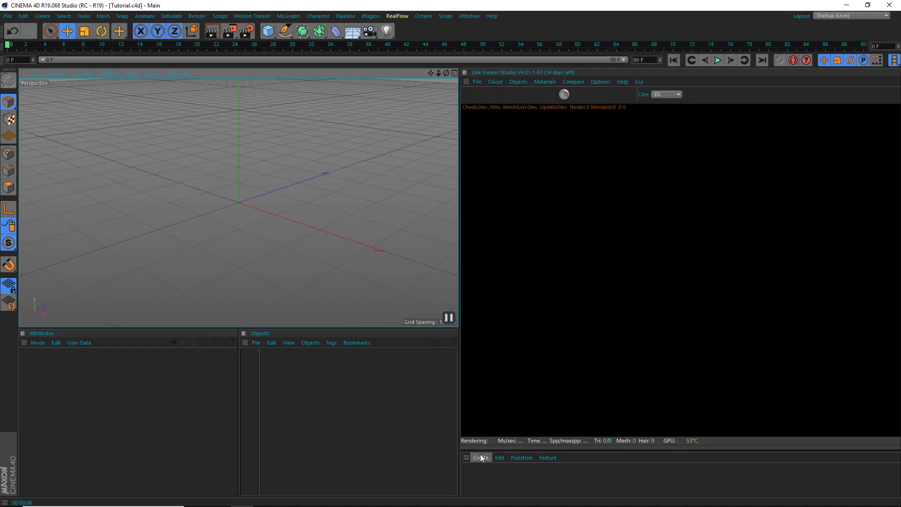
Step: Create a new Octane Material from the C4doctane shaders
{"action": "left_click", "coordinate": [480, 456]}
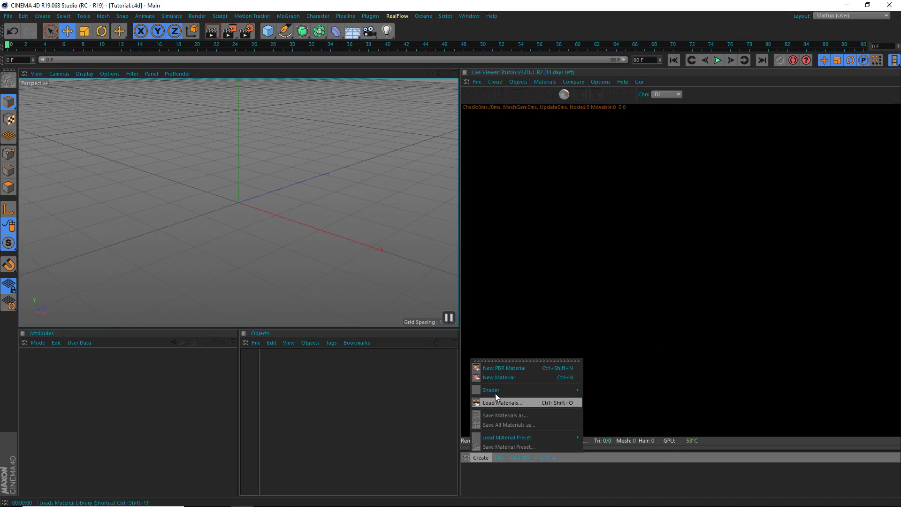
{"action": "mouse_move", "coordinate": [536, 389]}
{"action": "mouse_move", "coordinate": [618, 350]}
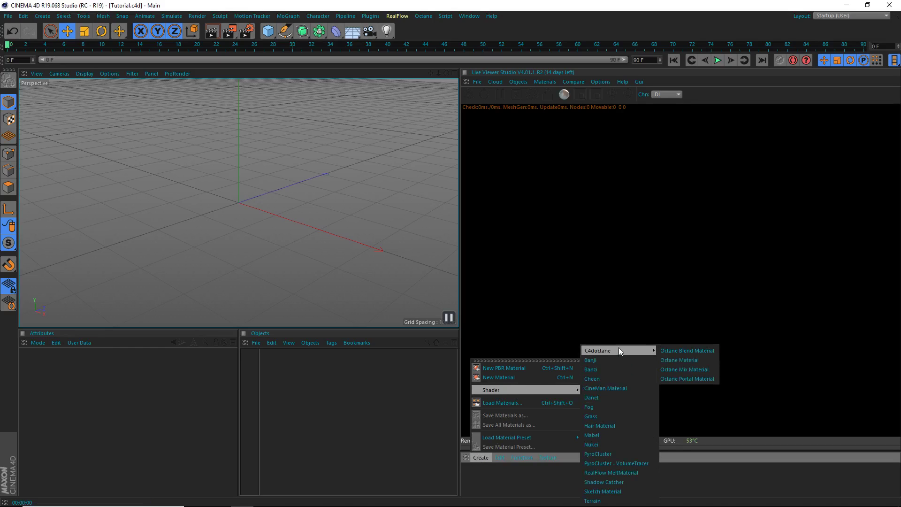
{"action": "left_click", "coordinate": [686, 359]}
Step: Open the new Octane material for editing and load the Texture image into its Diffuse channel
{"action": "double_click", "coordinate": [472, 475]}
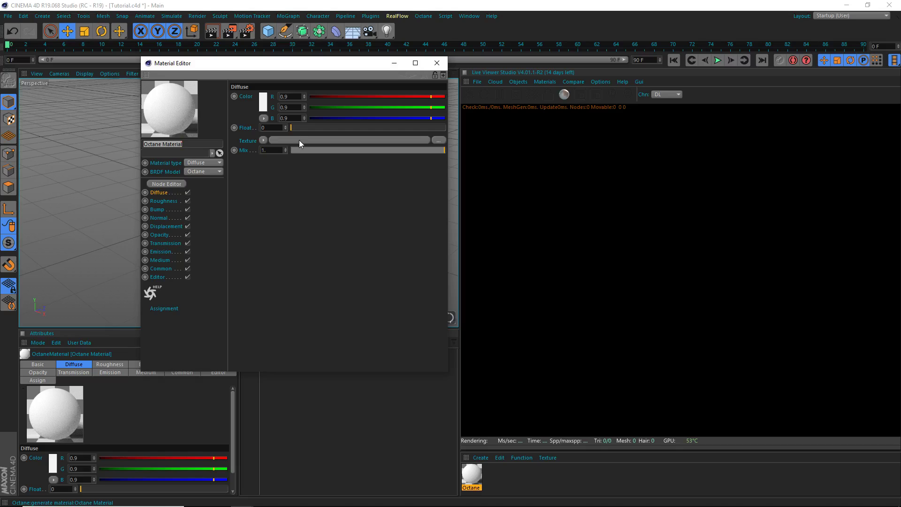
{"action": "left_click", "coordinate": [299, 139]}
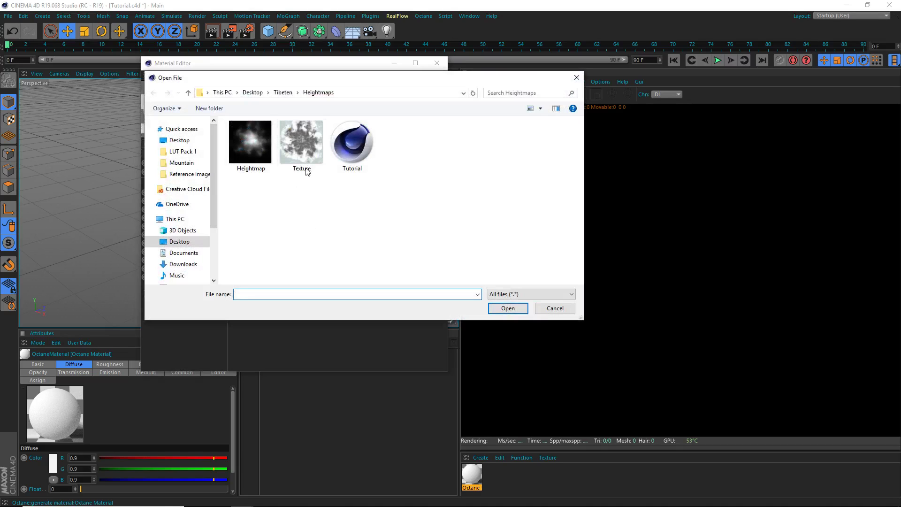
{"action": "double_click", "coordinate": [295, 143]}
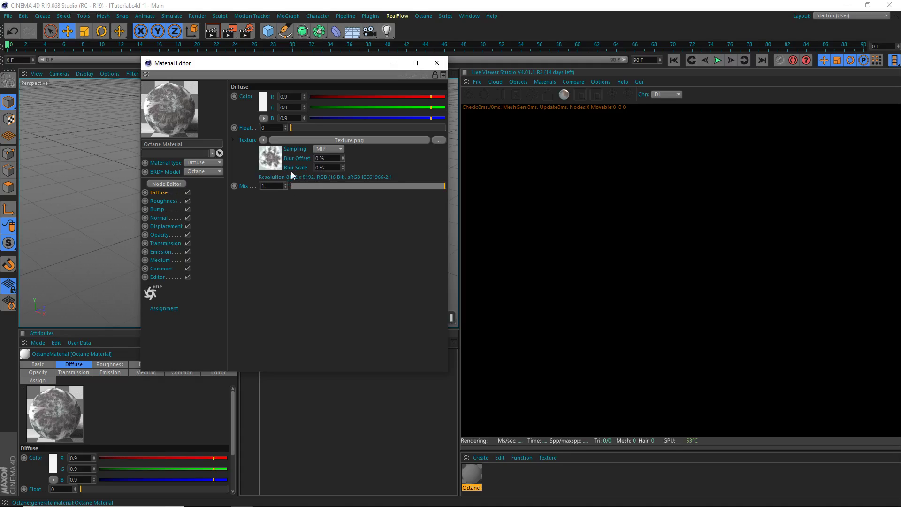
Step: Add a displacement to the Octane material and load the Heightmap image as its texture
{"action": "left_click", "coordinate": [165, 226]}
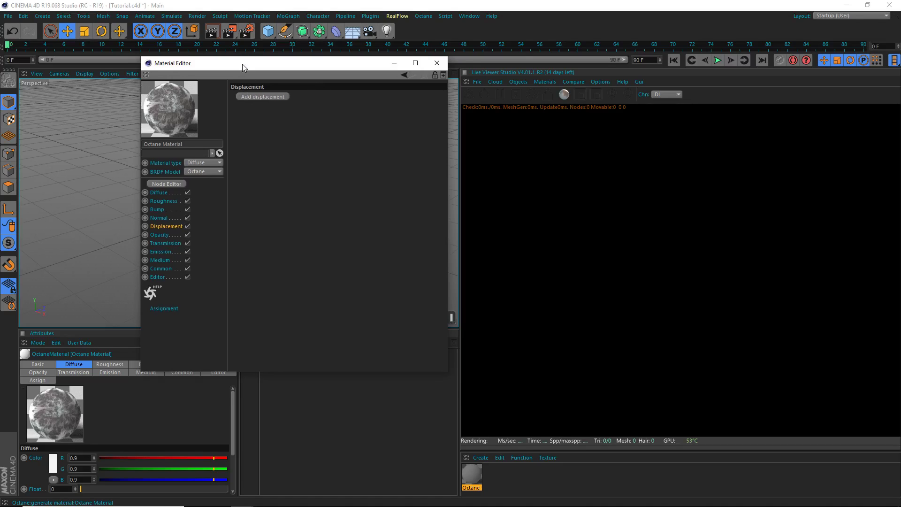
{"action": "left_click_drag", "start_coordinate": [244, 66], "coordinate": [518, 106]}
{"action": "left_click_drag", "start_coordinate": [336, 31], "coordinate": [264, 142]}
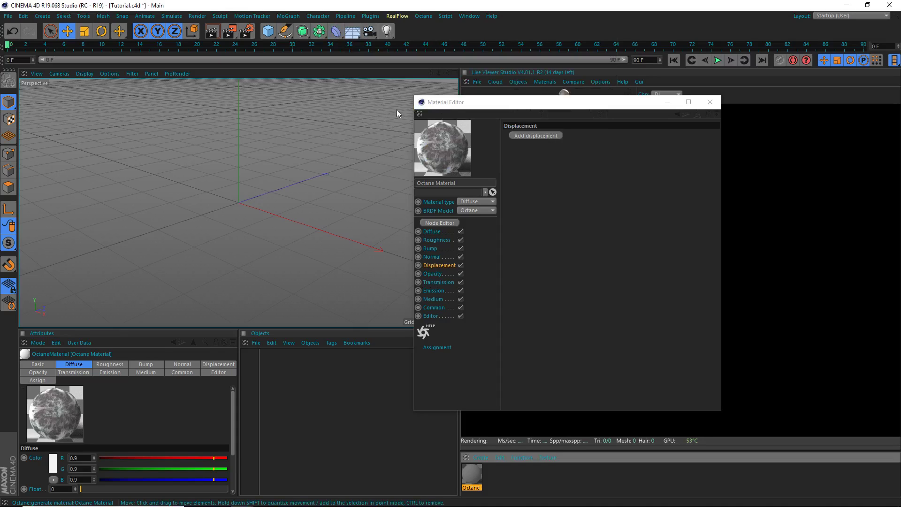
{"action": "left_click_drag", "start_coordinate": [464, 108], "coordinate": [339, 128]}
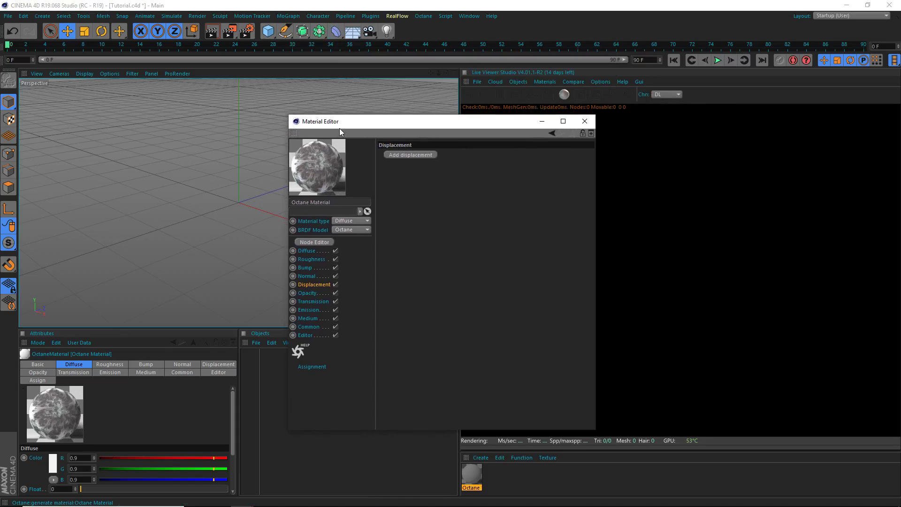
{"action": "left_click", "coordinate": [405, 157]}
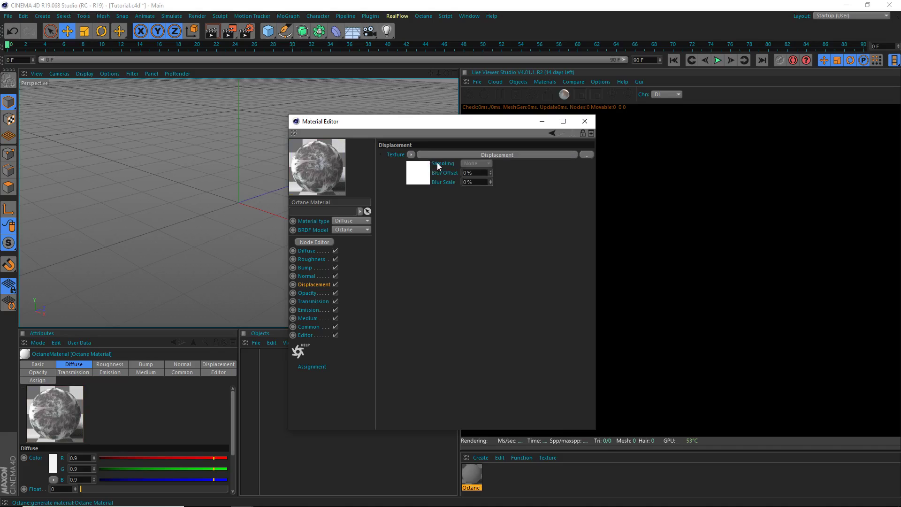
{"action": "left_click", "coordinate": [415, 179]}
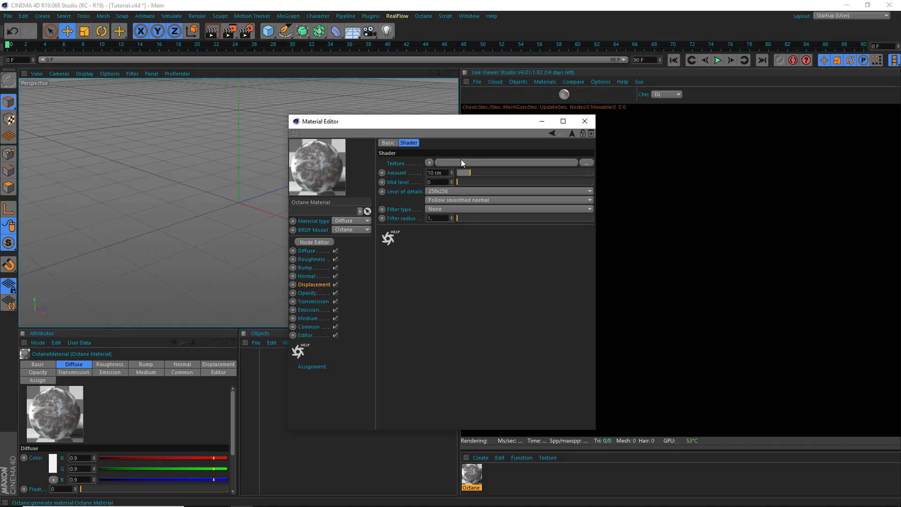
{"action": "left_click", "coordinate": [479, 163]}
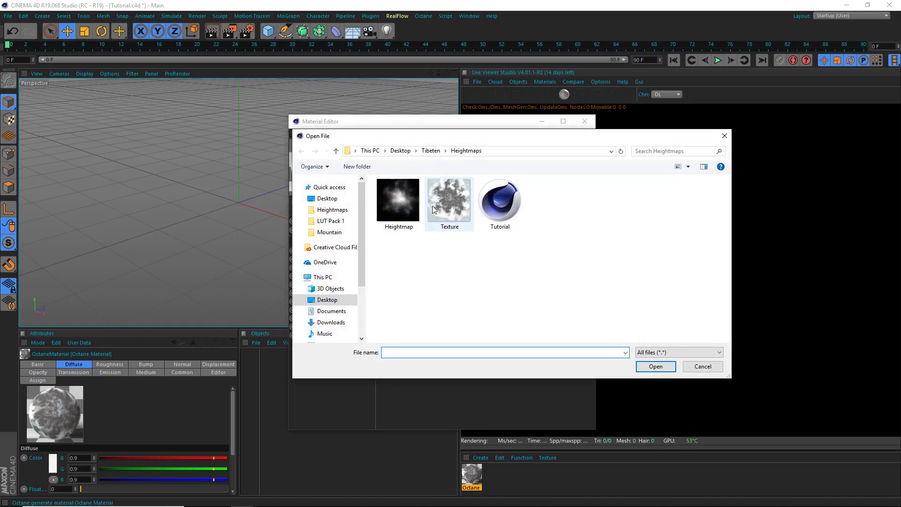
{"action": "left_click", "coordinate": [413, 206]}
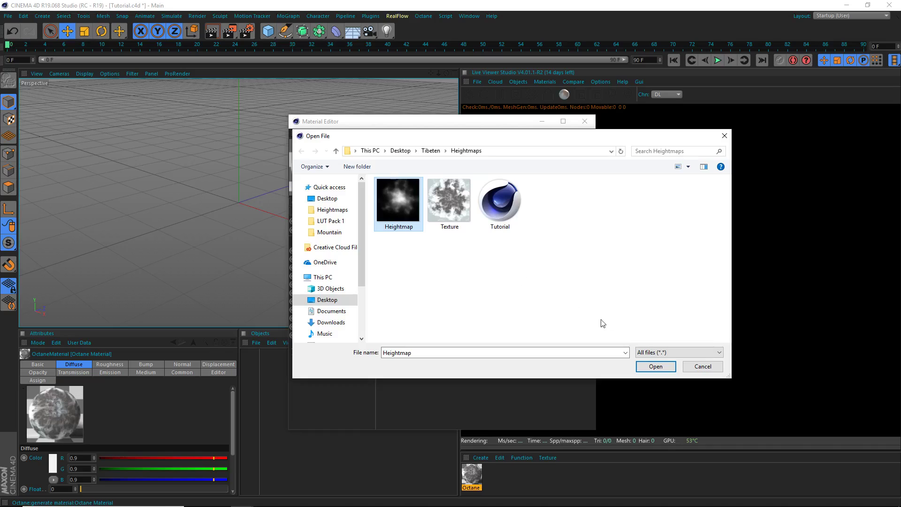
{"action": "left_click", "coordinate": [661, 370]}
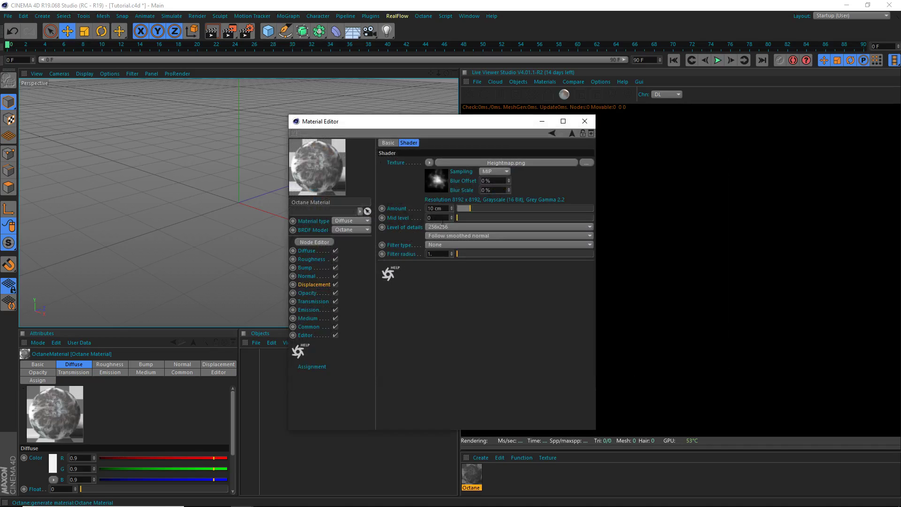
Step: Set the displacement's level of detail to 4096x4096 and its amount to 100 cm, and close the material editor
{"action": "left_click", "coordinate": [448, 228]}
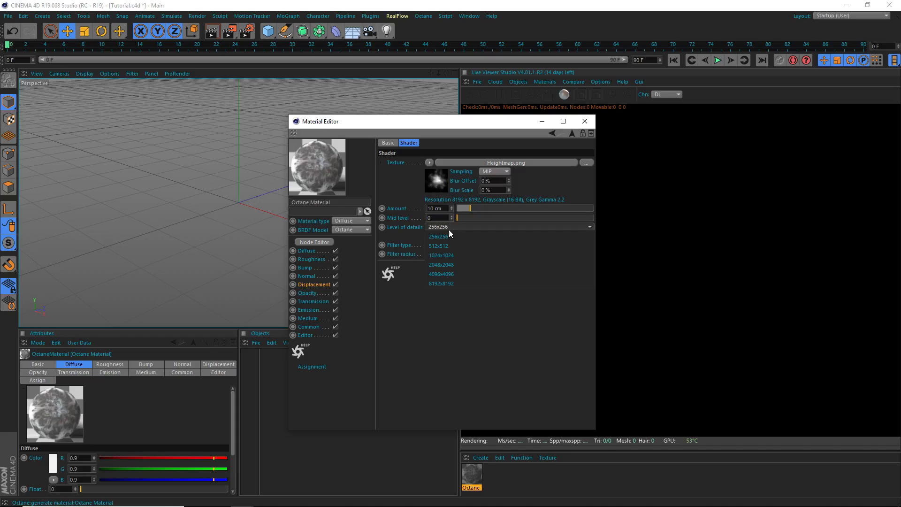
{"action": "left_click", "coordinate": [457, 273]}
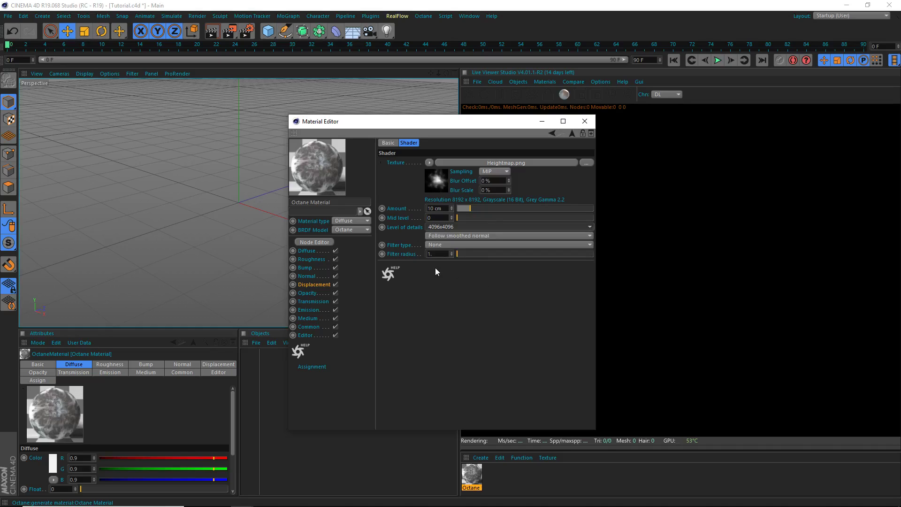
{"action": "left_click_drag", "start_coordinate": [446, 208], "coordinate": [392, 221]}
{"action": "type", "text": "0100"}
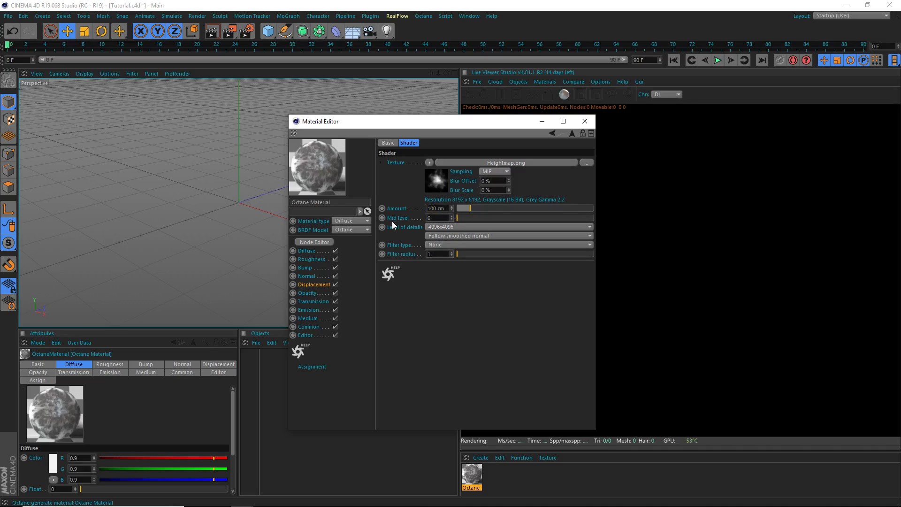
{"action": "key", "text": "Return"}
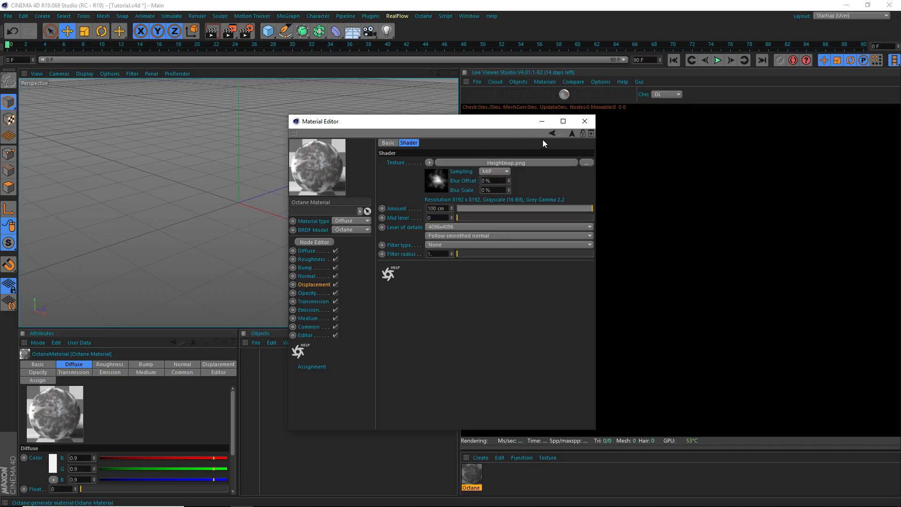
{"action": "left_click", "coordinate": [592, 121]}
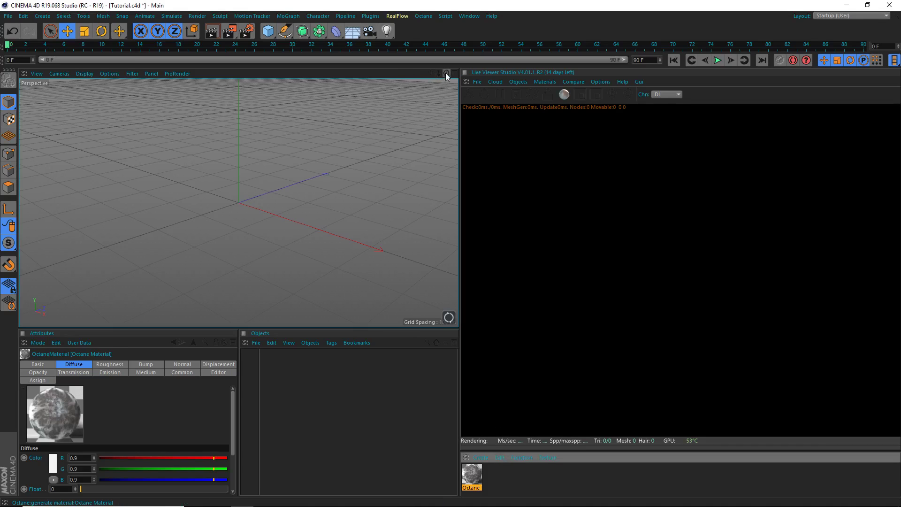
Step: Add a Plane object and set its width segments and height segments to 1 each
{"action": "left_click_drag", "start_coordinate": [445, 73], "coordinate": [399, 75]}
{"action": "left_click", "coordinate": [268, 31]}
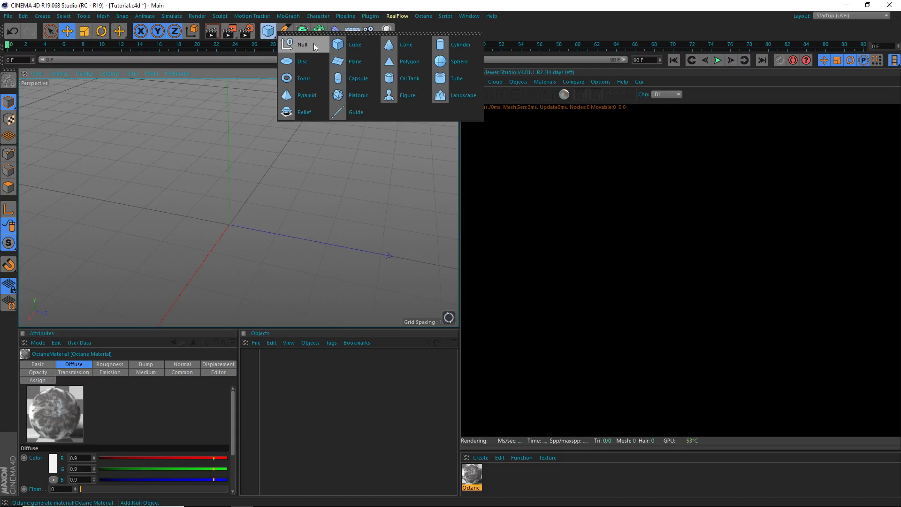
{"action": "left_click", "coordinate": [351, 61]}
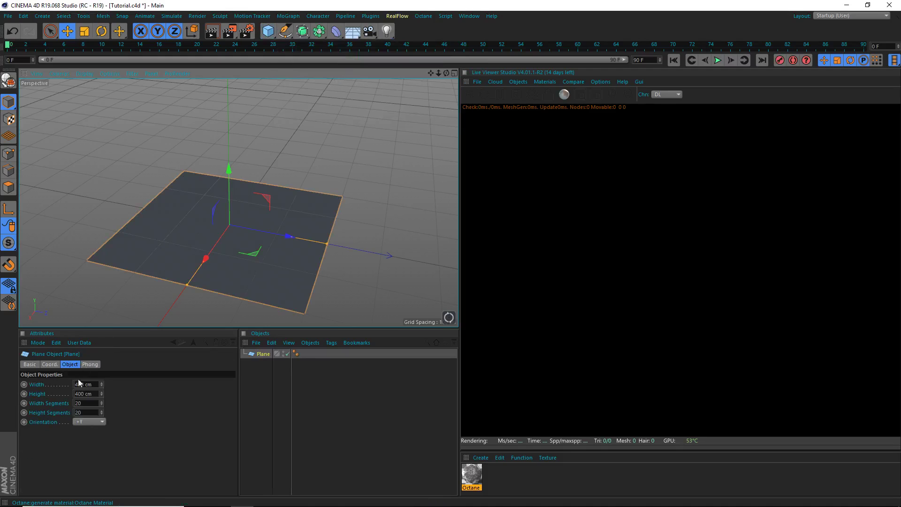
{"action": "type", "text": "1"}
{"action": "left_click_drag", "start_coordinate": [90, 404], "coordinate": [41, 411]}
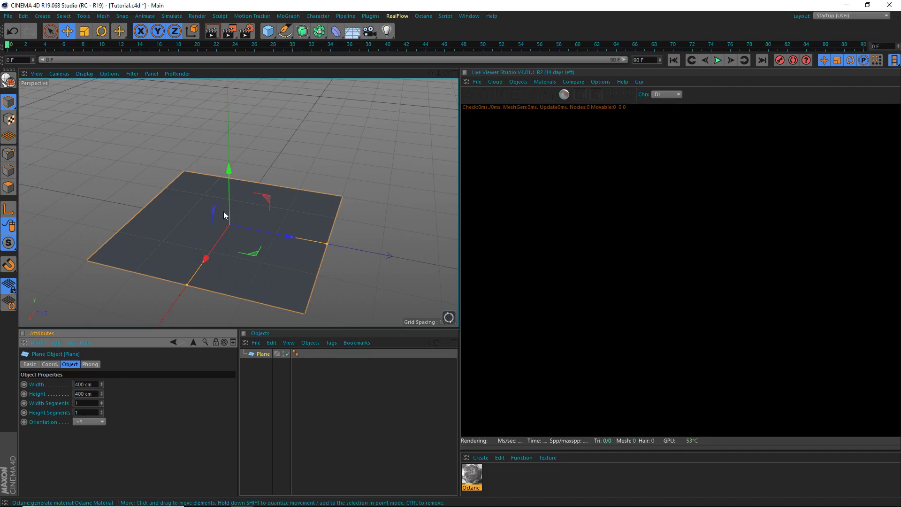
Step: Apply the Octane material to the plane
{"action": "left_click_drag", "start_coordinate": [227, 193], "coordinate": [373, 126]}
{"action": "middle_click_drag", "start_coordinate": [234, 175], "coordinate": [237, 202], "text": "alt"}
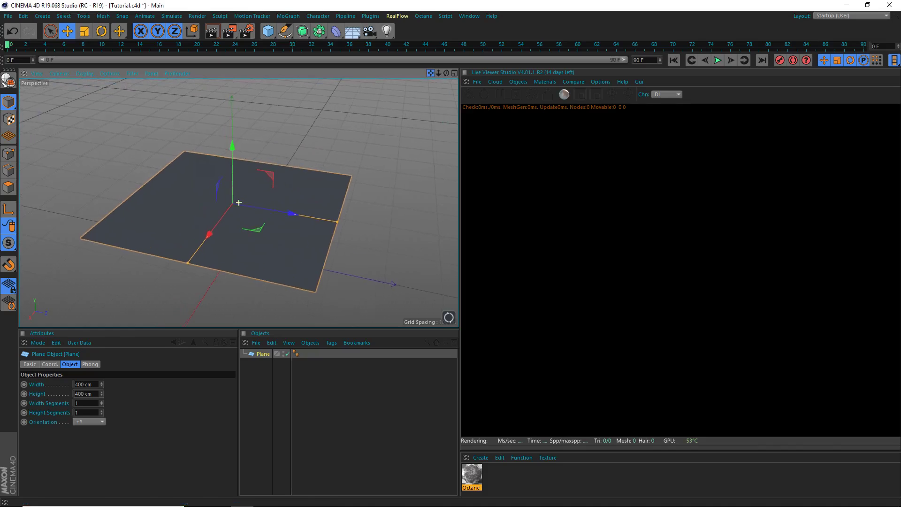
{"action": "left_click_drag", "start_coordinate": [236, 166], "coordinate": [236, 138]}
{"action": "middle_click_drag", "start_coordinate": [233, 190], "coordinate": [245, 224], "text": "alt"}
{"action": "left_click_drag", "start_coordinate": [473, 477], "coordinate": [297, 241]}
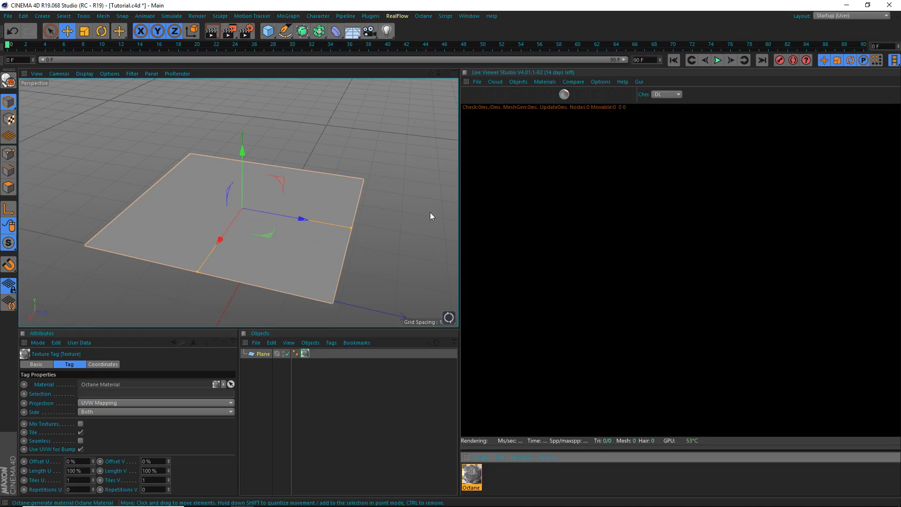
Step: Start the Octane live render of the plane and examine the displaced mountain from several angles and distances
{"action": "scroll", "coordinate": [282, 224], "scroll_direction": "up", "scroll_amount": 1}
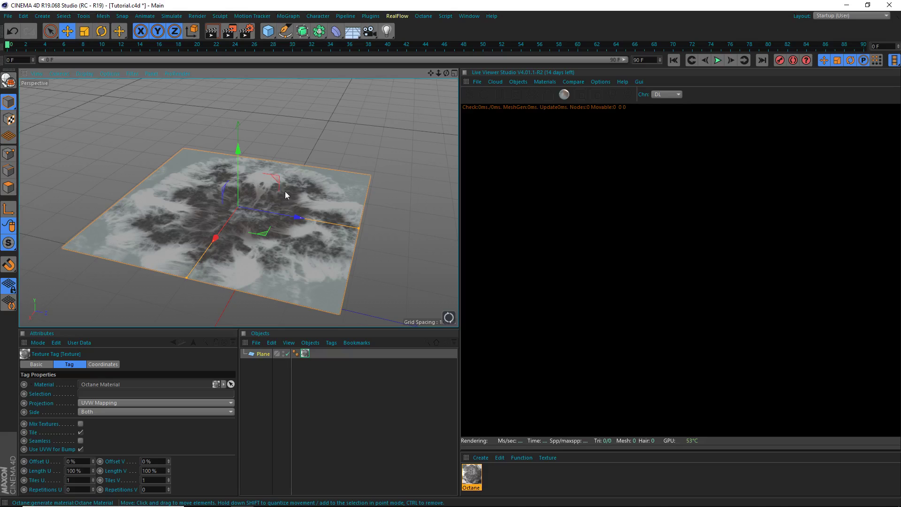
{"action": "scroll", "coordinate": [303, 196], "scroll_direction": "up", "scroll_amount": 1}
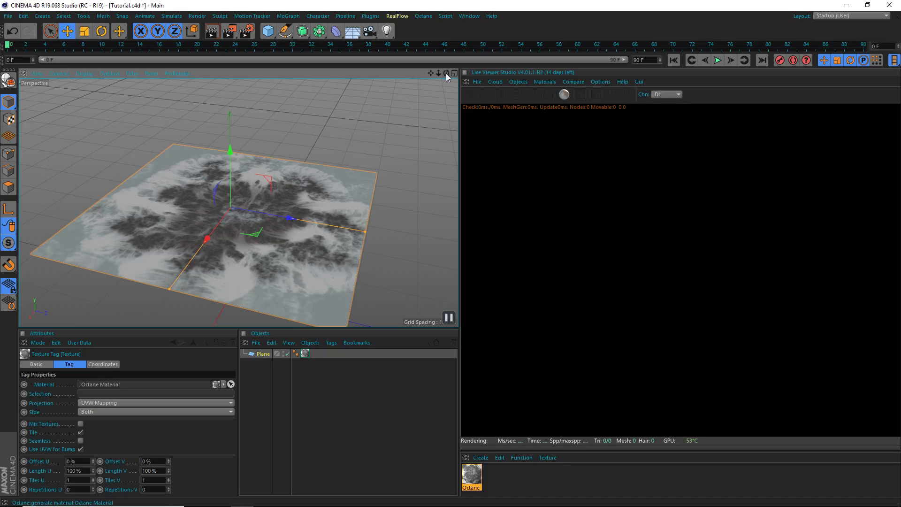
{"action": "mouse_move", "coordinate": [446, 73]}
{"action": "left_mouse_down"}
{"action": "mouse_move", "coordinate": [366, 77]}
{"action": "mouse_move", "coordinate": [448, 66]}
{"action": "left_mouse_up"}
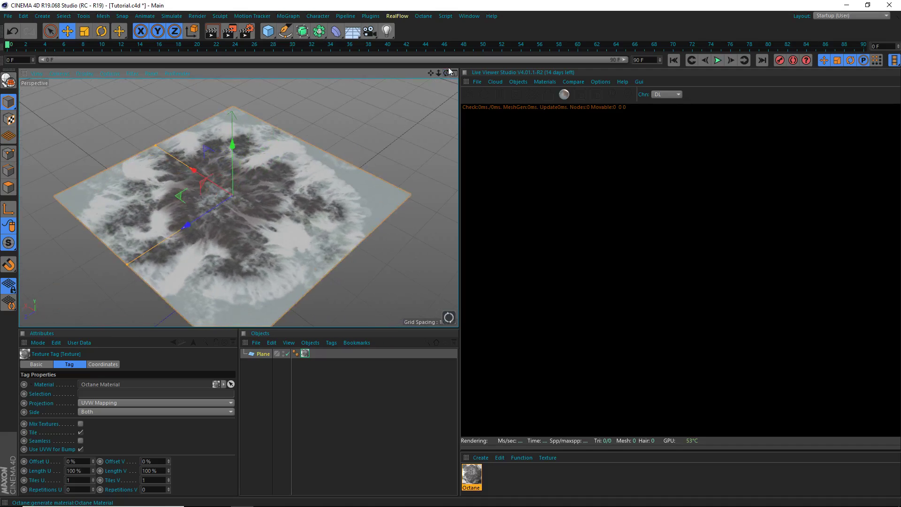
{"action": "left_click", "coordinate": [467, 96]}
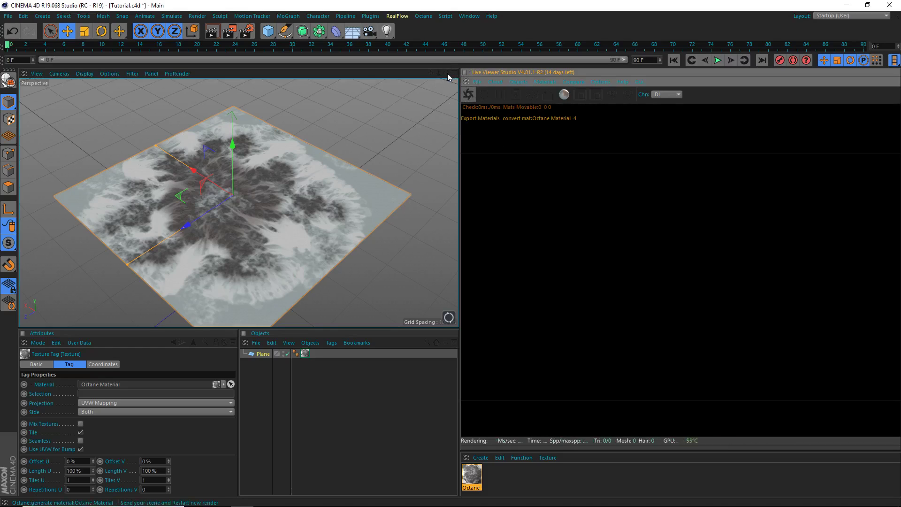
{"action": "left_click_drag", "start_coordinate": [446, 74], "coordinate": [504, 51]}
{"action": "scroll", "coordinate": [212, 218], "scroll_direction": "up", "scroll_amount": 5}
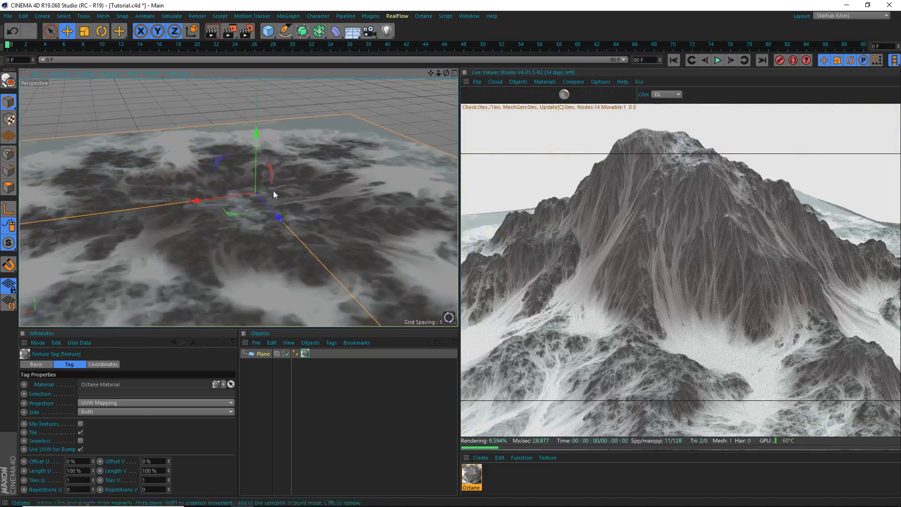
{"action": "scroll", "coordinate": [348, 190], "scroll_direction": "down", "scroll_amount": 6}
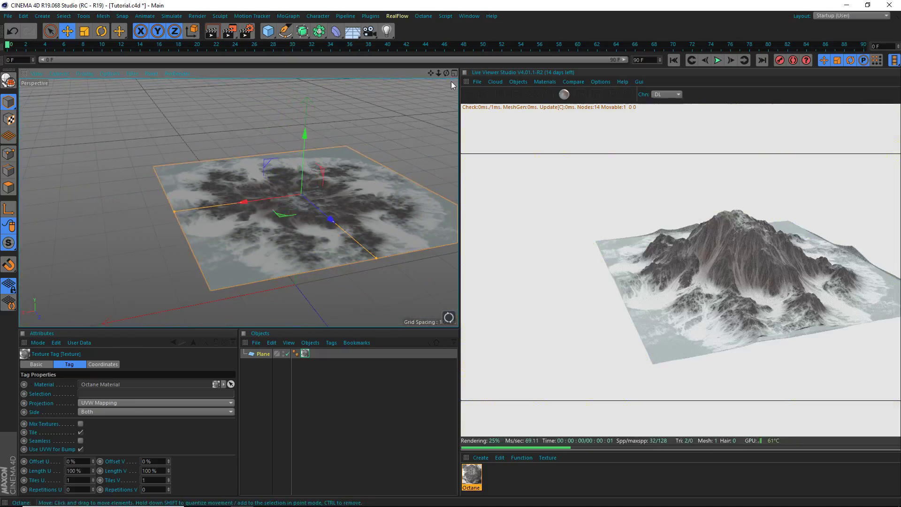
{"action": "left_click_drag", "start_coordinate": [446, 73], "coordinate": [438, 71]}
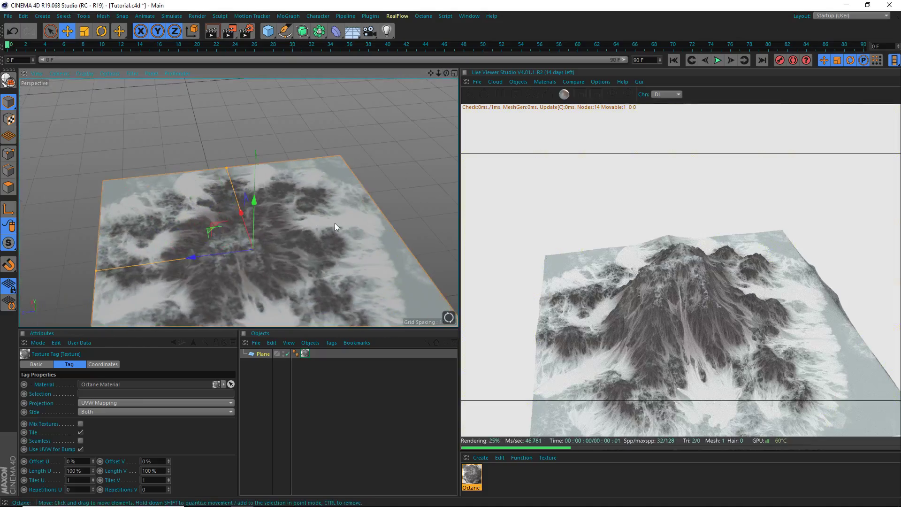
{"action": "scroll", "coordinate": [237, 273], "scroll_direction": "up", "scroll_amount": 5}
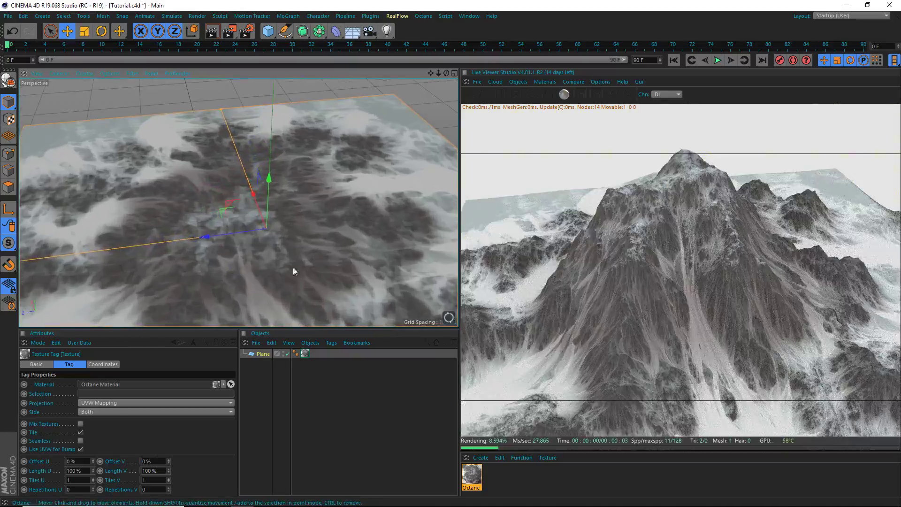
{"action": "mouse_move", "coordinate": [446, 74]}
{"action": "left_mouse_down"}
{"action": "mouse_move", "coordinate": [474, 84]}
{"action": "mouse_move", "coordinate": [446, 87]}
{"action": "mouse_move", "coordinate": [436, 69]}
{"action": "mouse_move", "coordinate": [444, 59]}
{"action": "mouse_move", "coordinate": [428, 75]}
{"action": "mouse_move", "coordinate": [446, 74]}
{"action": "left_mouse_up"}
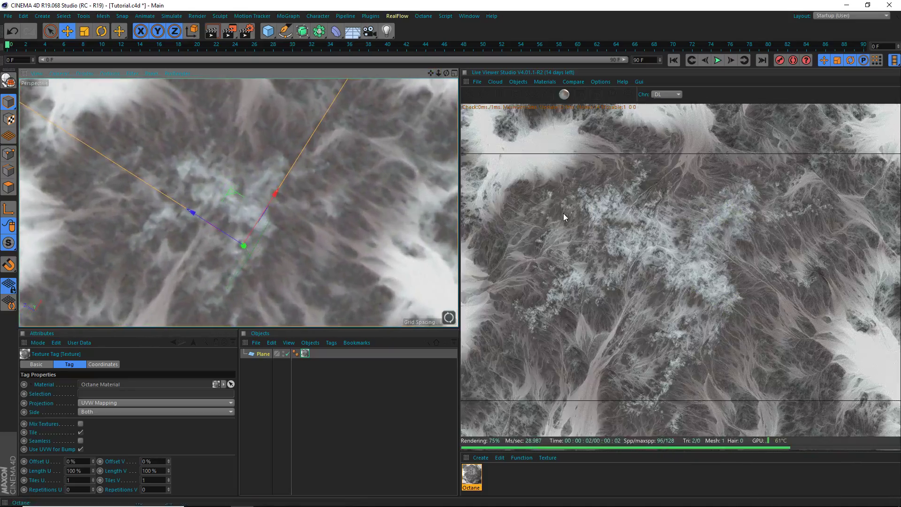
Step: Add an Octane camera to the scene and frame the mountain peaks from a low angle
{"action": "left_click", "coordinate": [518, 82]}
{"action": "left_click", "coordinate": [532, 92]}
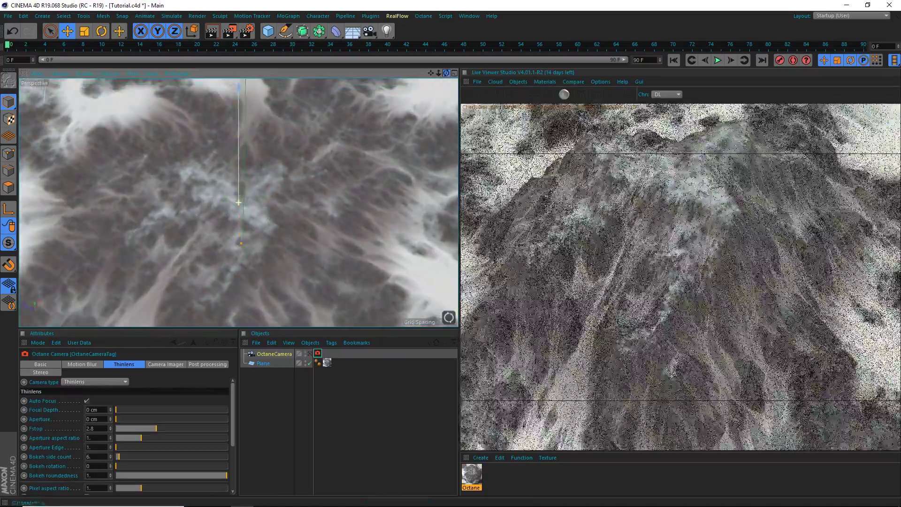
{"action": "mouse_move", "coordinate": [446, 73]}
{"action": "left_mouse_down"}
{"action": "mouse_move", "coordinate": [431, 73]}
{"action": "mouse_move", "coordinate": [449, 73]}
{"action": "left_mouse_up"}
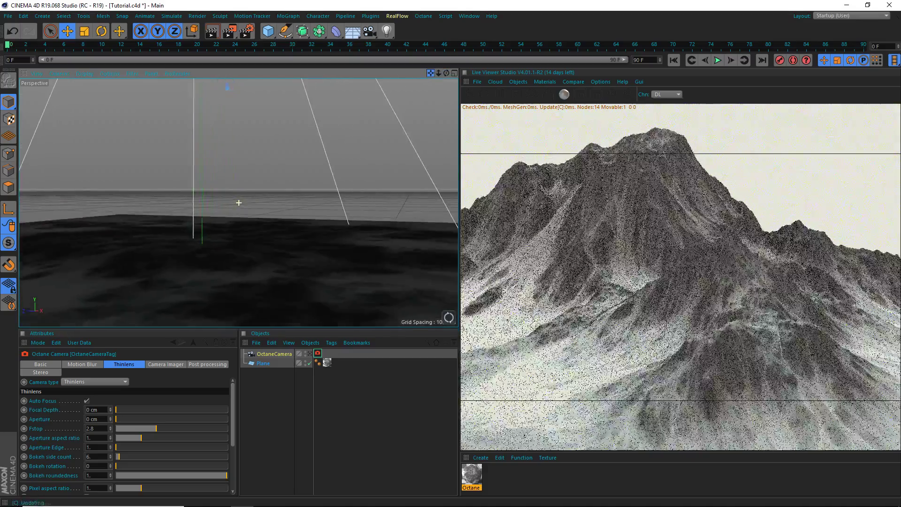
{"action": "mouse_move", "coordinate": [430, 72]}
{"action": "left_mouse_down"}
{"action": "mouse_move", "coordinate": [458, 67]}
{"action": "mouse_move", "coordinate": [356, 77]}
{"action": "mouse_move", "coordinate": [430, 76]}
{"action": "left_mouse_up"}
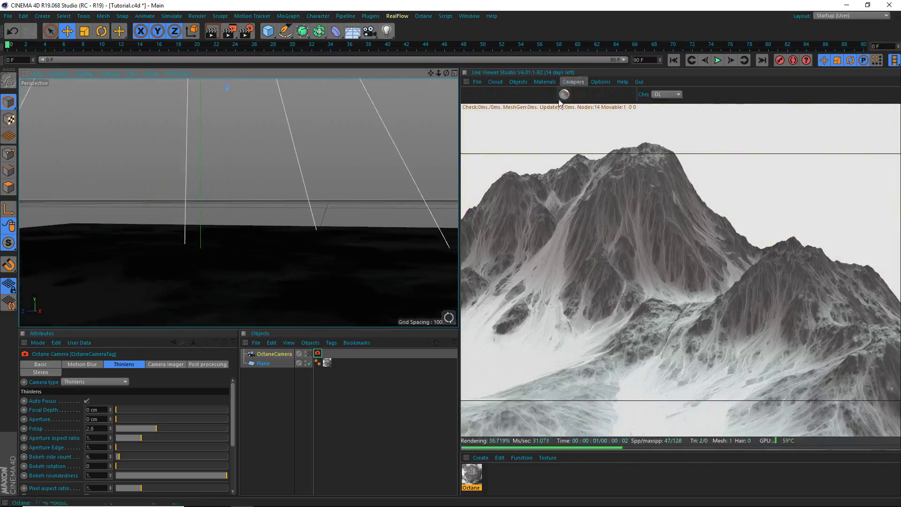
Step: Add a second Octane camera from the current low-angle view, compare both camera views, and return to the free perspective view
{"action": "left_click", "coordinate": [518, 82]}
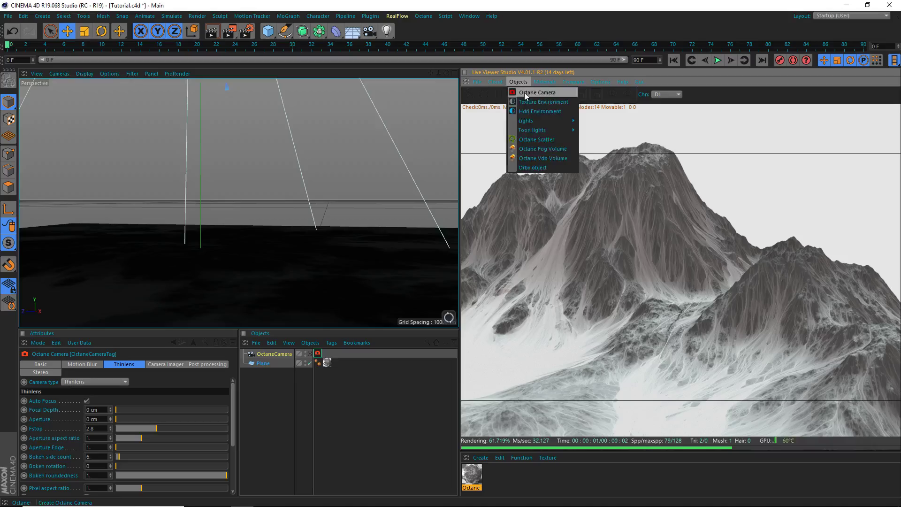
{"action": "left_click", "coordinate": [524, 92]}
{"action": "left_click", "coordinate": [309, 354]}
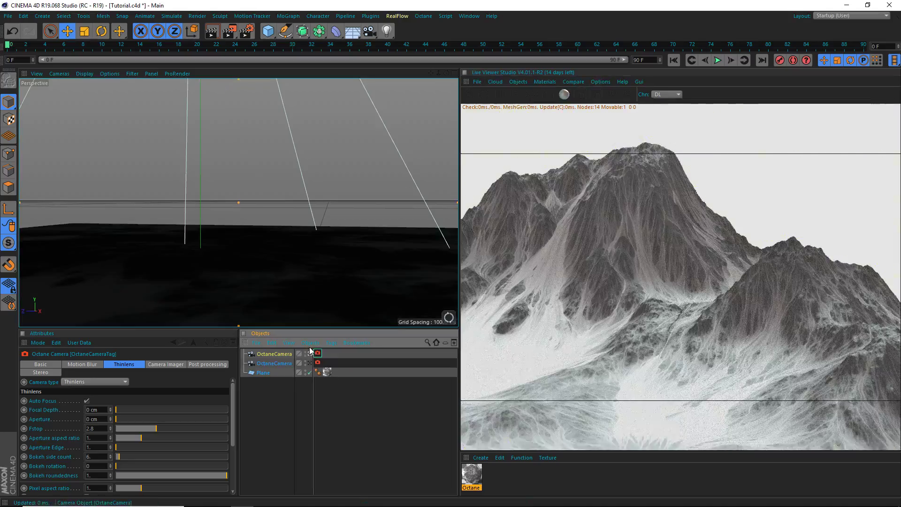
{"action": "left_click", "coordinate": [308, 364]}
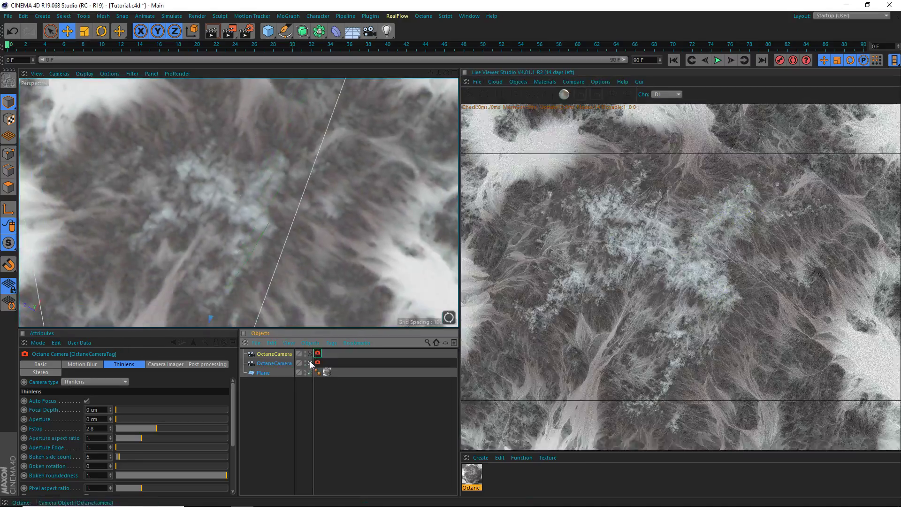
{"action": "left_click", "coordinate": [309, 354]}
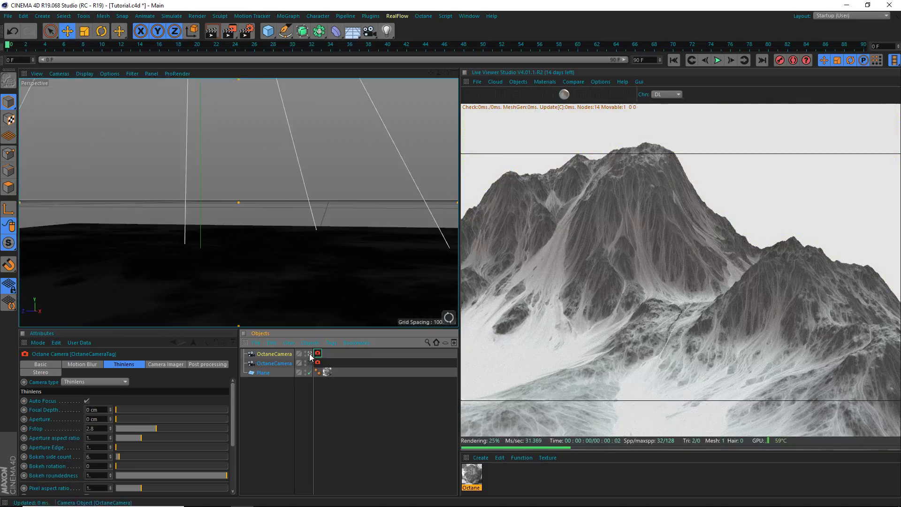
{"action": "left_click", "coordinate": [309, 354]}
{"action": "scroll", "coordinate": [254, 249], "scroll_direction": "down", "scroll_amount": 8}
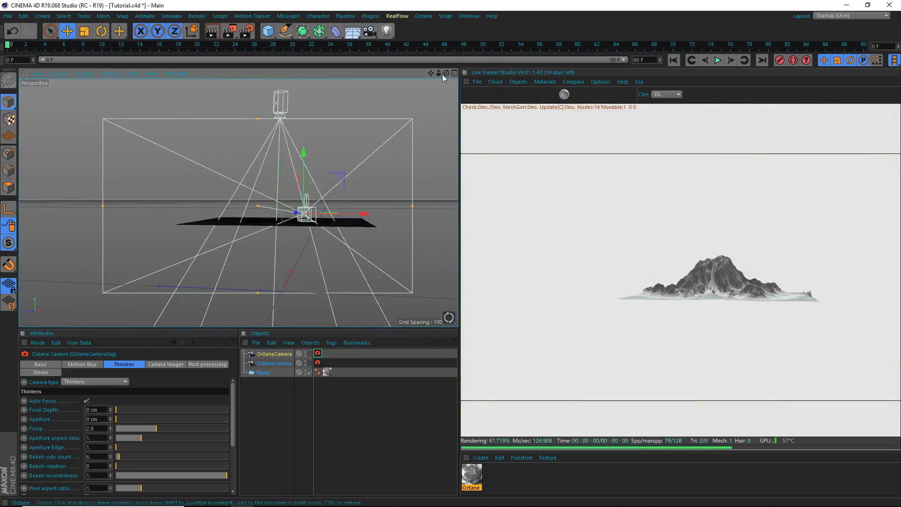
{"action": "left_click_drag", "start_coordinate": [444, 74], "coordinate": [446, 74]}
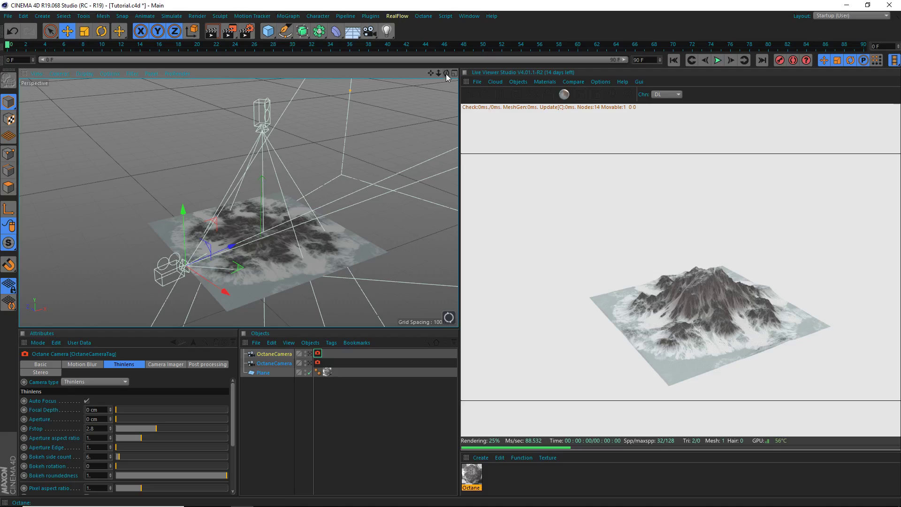
Step: Add an Octane Daylight to the scene and set its power to 0.7
{"action": "left_click", "coordinate": [517, 82]}
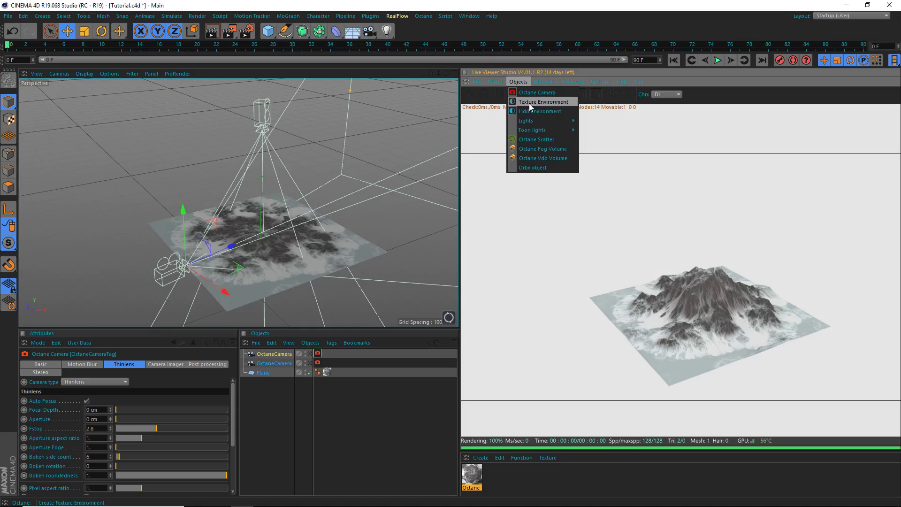
{"action": "mouse_move", "coordinate": [545, 120]}
{"action": "left_click", "coordinate": [602, 124]}
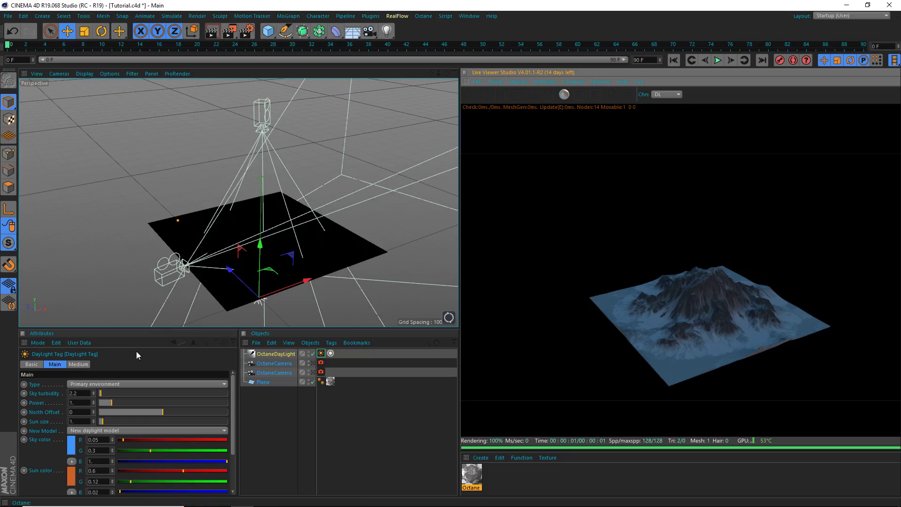
{"action": "left_click", "coordinate": [85, 402]}
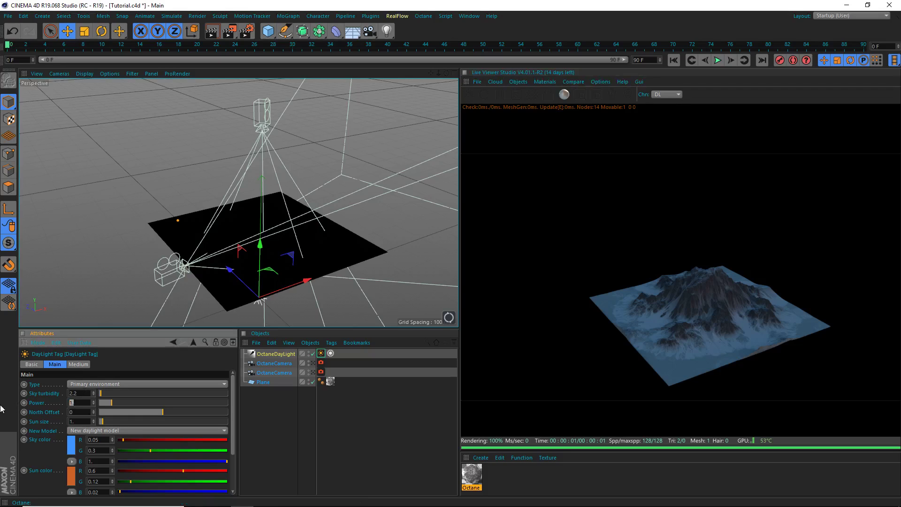
{"action": "type", "text": ".7"}
{"action": "key", "text": "Return"}
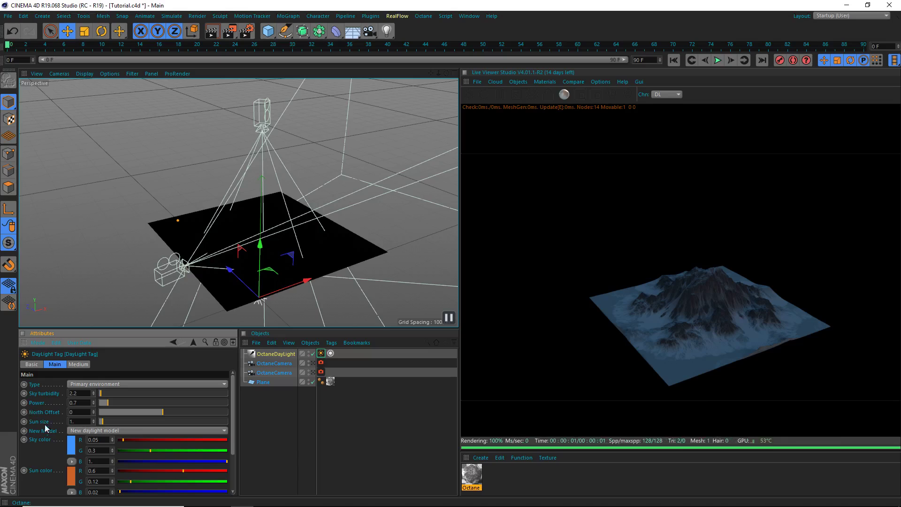
Step: Set the daylight's sun color to a bright blue with RGB about 0.025, 0.294, 0.807
{"action": "left_click", "coordinate": [68, 477]}
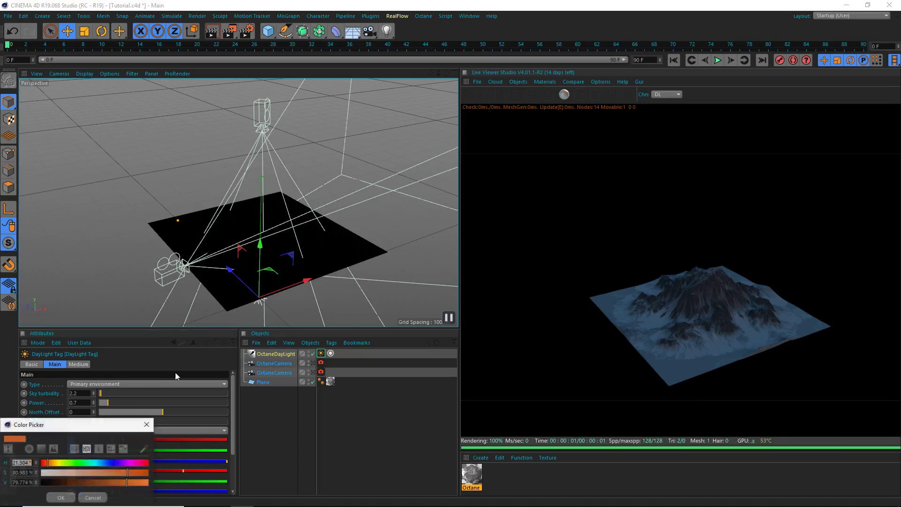
{"action": "left_click", "coordinate": [102, 461]}
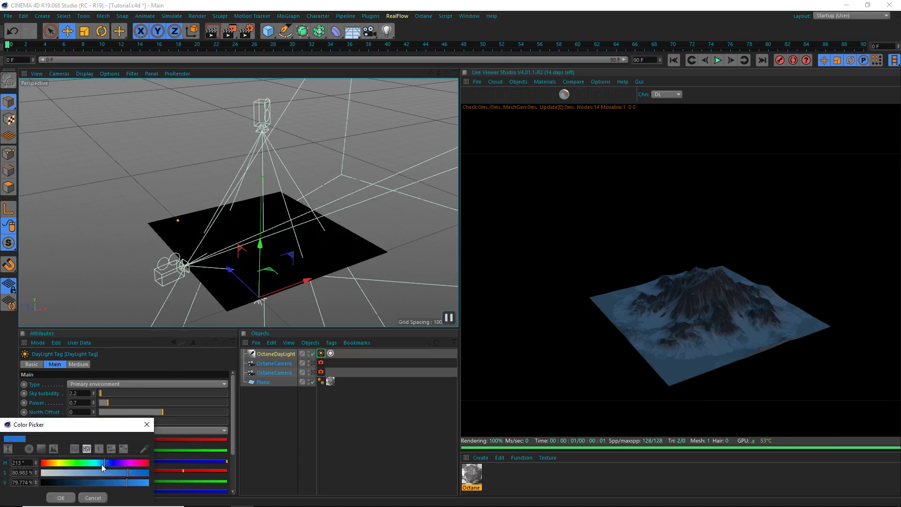
{"action": "left_click", "coordinate": [60, 497]}
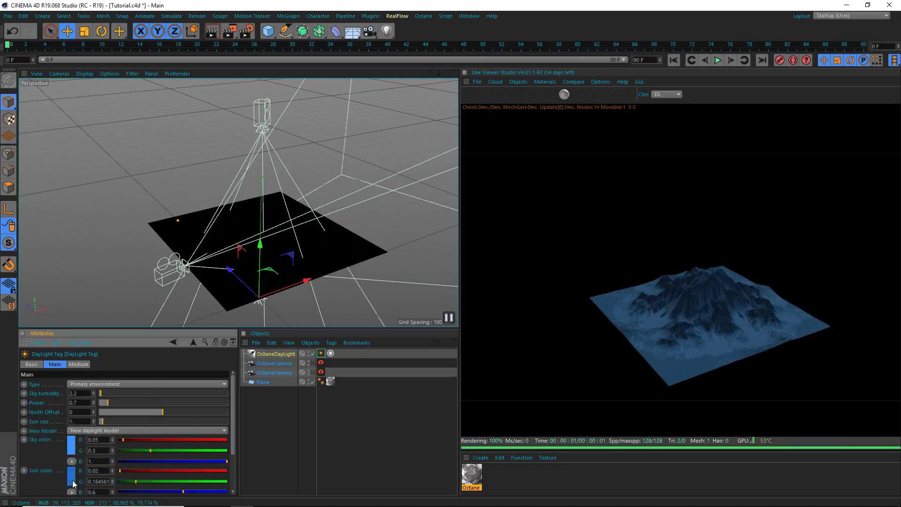
{"action": "left_click", "coordinate": [71, 473]}
{"action": "left_click", "coordinate": [137, 482]}
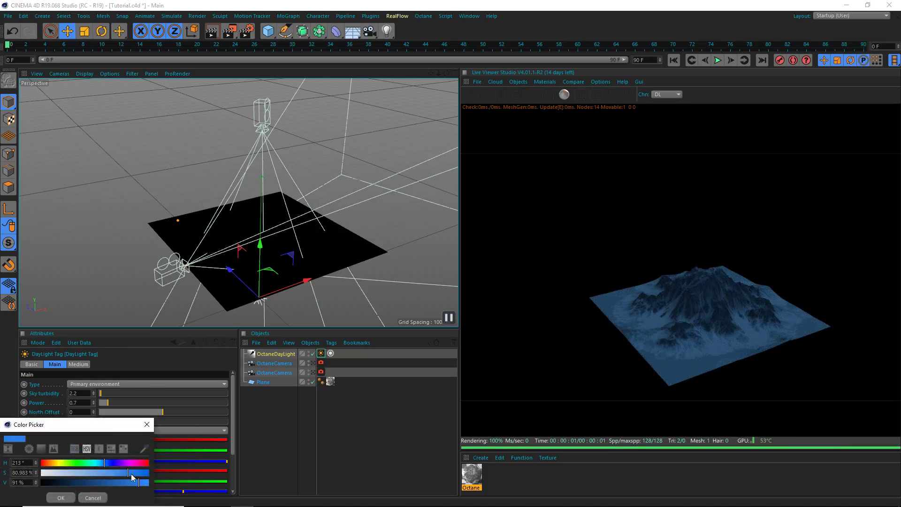
{"action": "left_click", "coordinate": [102, 463]}
{"action": "left_click", "coordinate": [61, 498]}
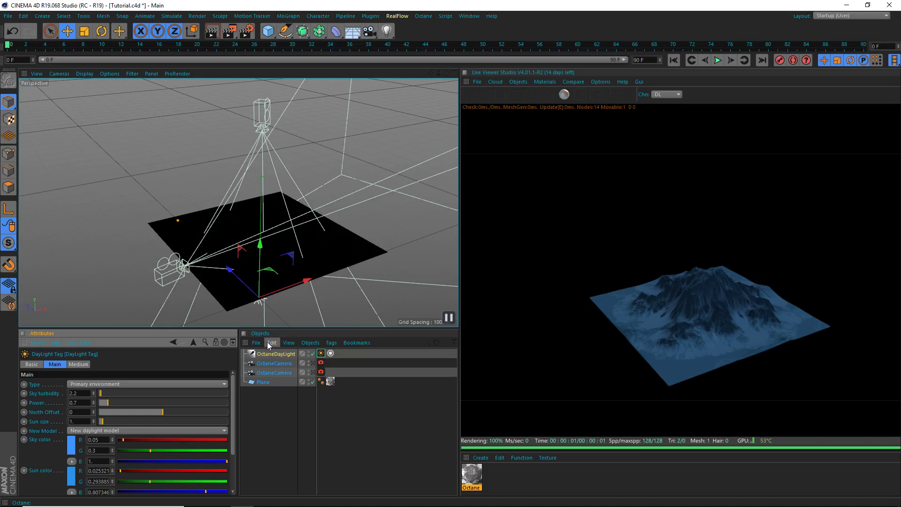
{"action": "left_click", "coordinate": [518, 82]}
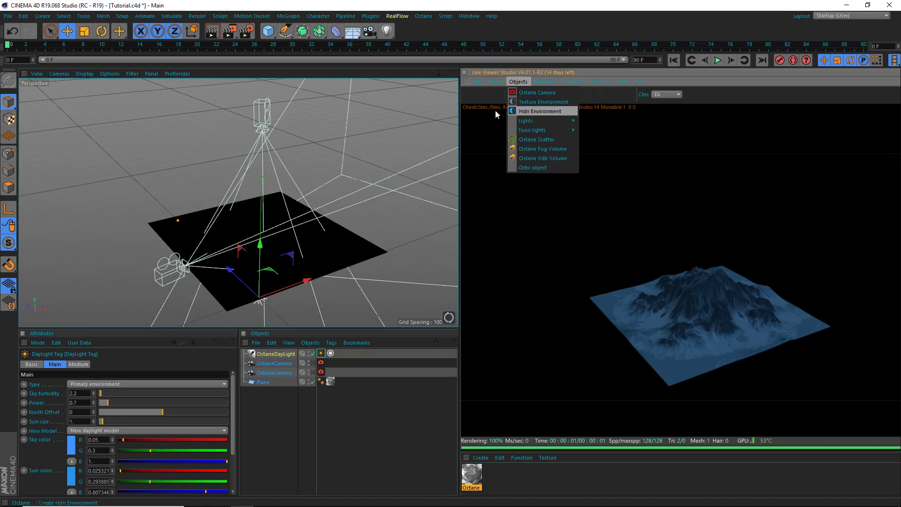
{"action": "left_click", "coordinate": [348, 402]}
{"action": "left_click", "coordinate": [275, 403]}
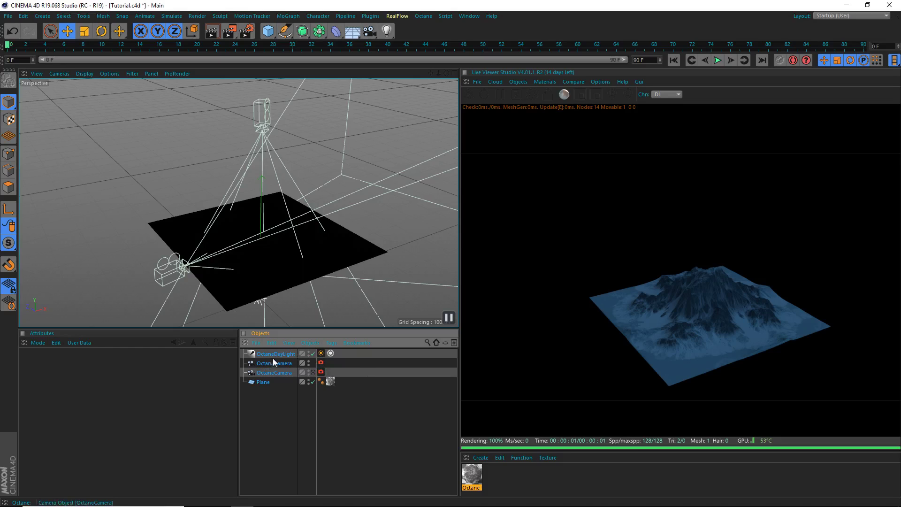
{"action": "left_click", "coordinate": [275, 357]}
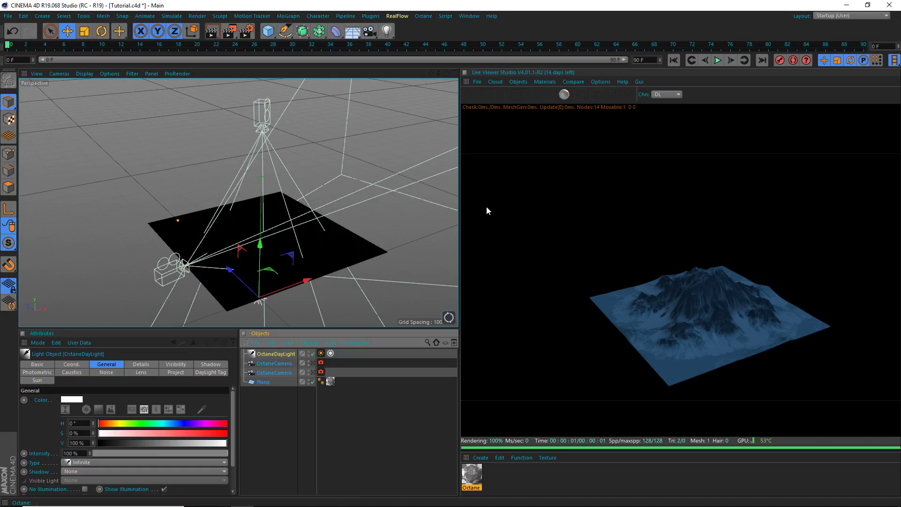
Step: Add an Octane area light and move it up and well out to one side of the mountain
{"action": "left_click", "coordinate": [516, 81]}
{"action": "mouse_move", "coordinate": [552, 122]}
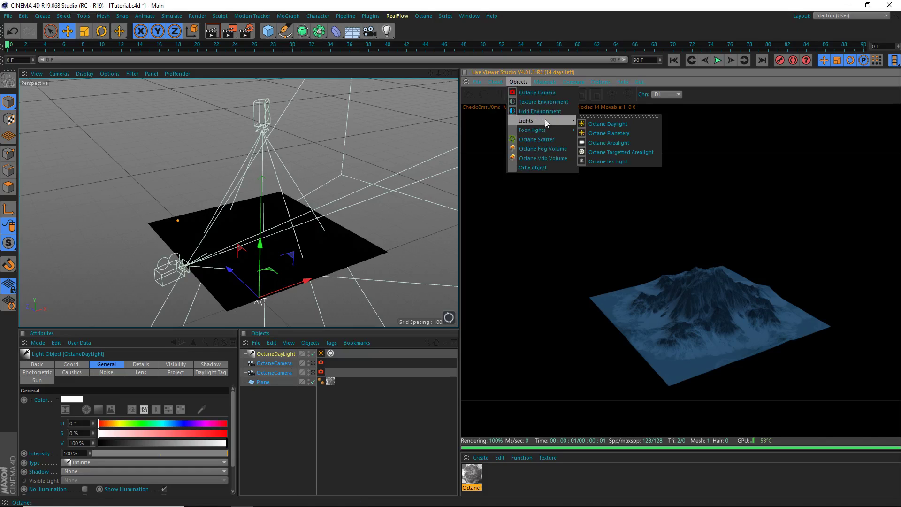
{"action": "left_click", "coordinate": [626, 143]}
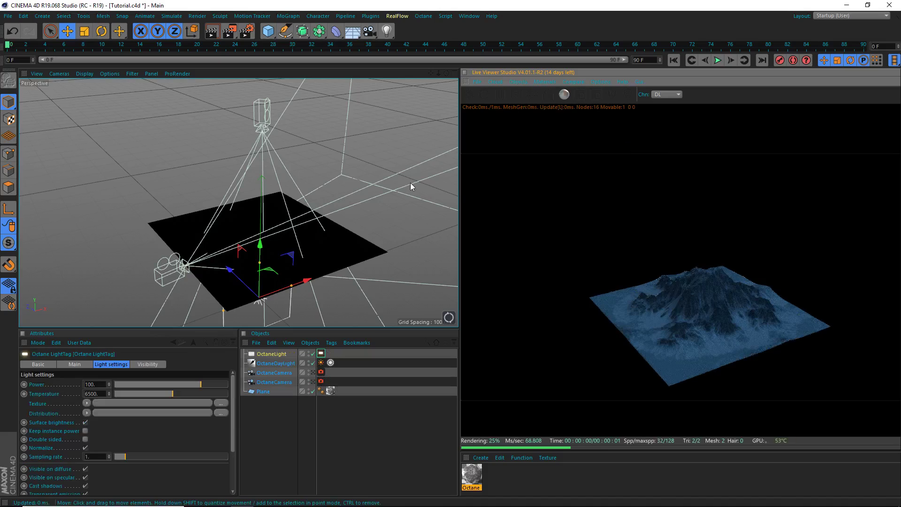
{"action": "scroll", "coordinate": [266, 236], "scroll_direction": "down", "scroll_amount": 4}
{"action": "left_click_drag", "start_coordinate": [265, 236], "coordinate": [282, 192]}
{"action": "left_click_drag", "start_coordinate": [252, 223], "coordinate": [334, 280]}
{"action": "left_click_drag", "start_coordinate": [447, 72], "coordinate": [344, 64]}
{"action": "left_click_drag", "start_coordinate": [257, 208], "coordinate": [379, 215]}
{"action": "scroll", "coordinate": [342, 225], "scroll_direction": "down", "scroll_amount": 3}
{"action": "scroll", "coordinate": [379, 215], "scroll_direction": "down", "scroll_amount": 3}
{"action": "left_click_drag", "start_coordinate": [430, 74], "coordinate": [341, 78]}
{"action": "left_click_drag", "start_coordinate": [318, 199], "coordinate": [323, 173]}
{"action": "left_click_drag", "start_coordinate": [446, 72], "coordinate": [181, 72]}
{"action": "left_click_drag", "start_coordinate": [238, 149], "coordinate": [289, 143]}
Step: Rotate the area light so that it faces the mountain from the side
{"action": "left_click", "coordinate": [95, 34]}
{"action": "left_click_drag", "start_coordinate": [445, 71], "coordinate": [366, 75]}
{"action": "left_click_drag", "start_coordinate": [383, 148], "coordinate": [365, 139]}
{"action": "key", "text": "e"}
{"action": "scroll", "coordinate": [179, 226], "scroll_direction": "up", "scroll_amount": 5}
{"action": "scroll", "coordinate": [184, 221], "scroll_direction": "up", "scroll_amount": 6}
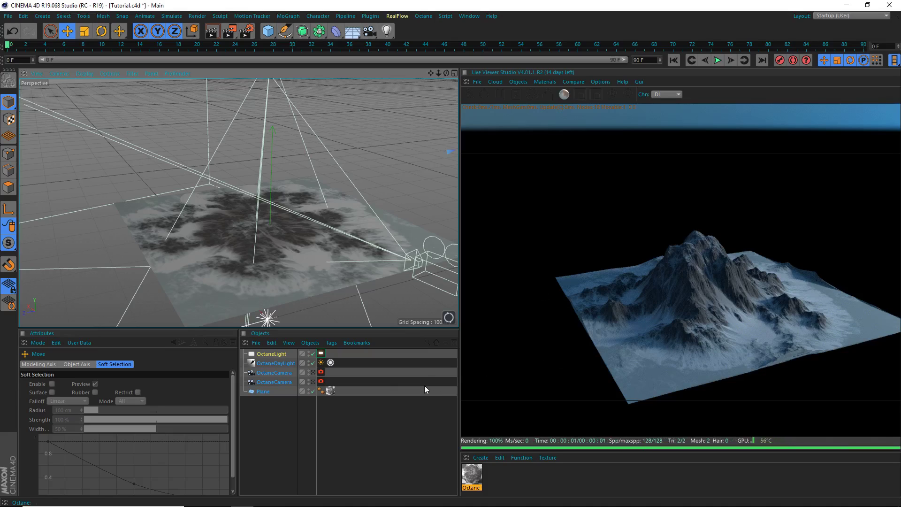
Step: Set the area light's power to about 400 and its temperature to a warm value of about 2760
{"action": "left_click", "coordinate": [321, 354]}
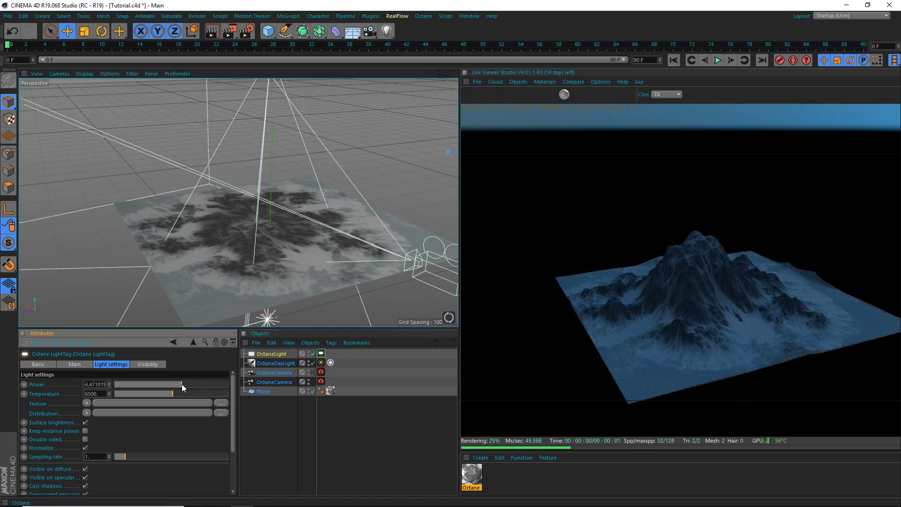
{"action": "left_click_drag", "start_coordinate": [181, 383], "coordinate": [210, 384]}
{"action": "left_click_drag", "start_coordinate": [142, 396], "coordinate": [112, 395]}
{"action": "left_click_drag", "start_coordinate": [195, 398], "coordinate": [237, 395]}
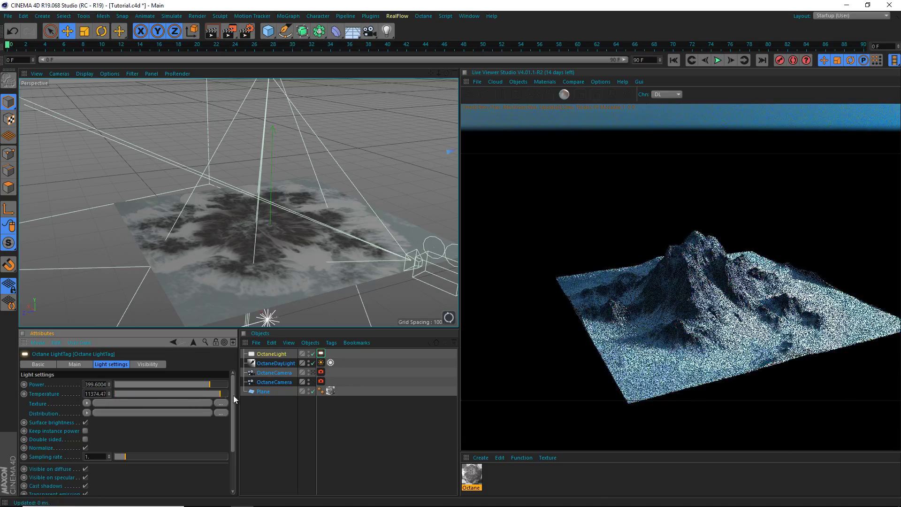
{"action": "left_click", "coordinate": [136, 394]}
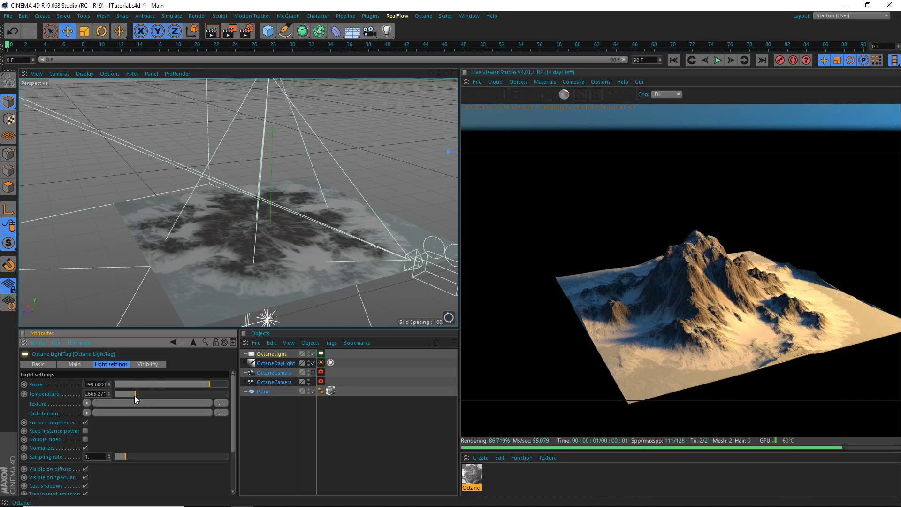
{"action": "left_click_drag", "start_coordinate": [134, 395], "coordinate": [136, 393]}
Step: Examine the warmly lit mountain from another angle and through both Octane cameras
{"action": "mouse_move", "coordinate": [446, 73]}
{"action": "left_mouse_down"}
{"action": "mouse_move", "coordinate": [502, 78]}
{"action": "mouse_move", "coordinate": [446, 73]}
{"action": "left_mouse_up"}
{"action": "right_click_drag", "start_coordinate": [164, 164], "coordinate": [398, 227], "text": "alt"}
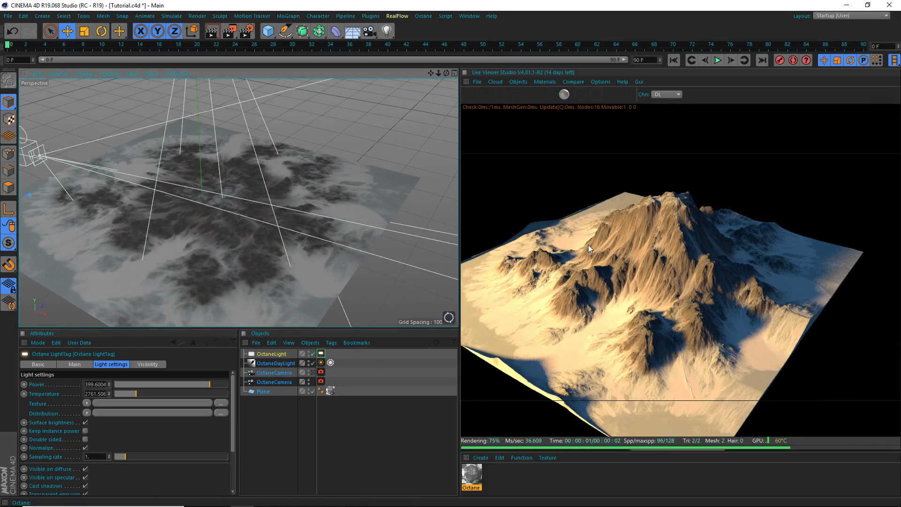
{"action": "left_click", "coordinate": [313, 372]}
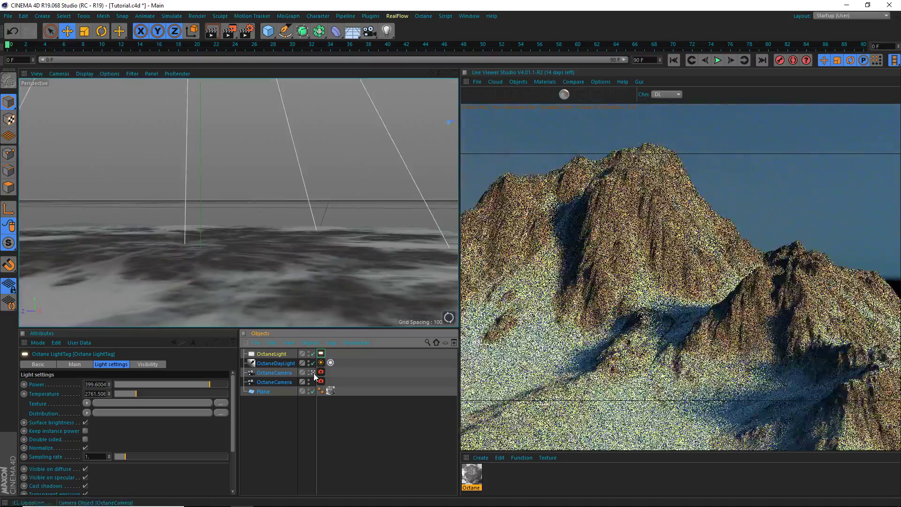
{"action": "left_click", "coordinate": [314, 383]}
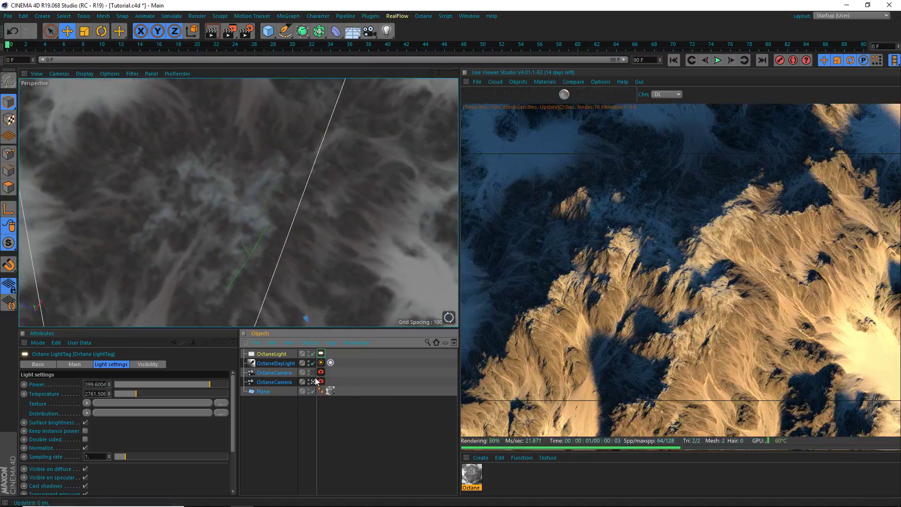
{"action": "left_click", "coordinate": [313, 381]}
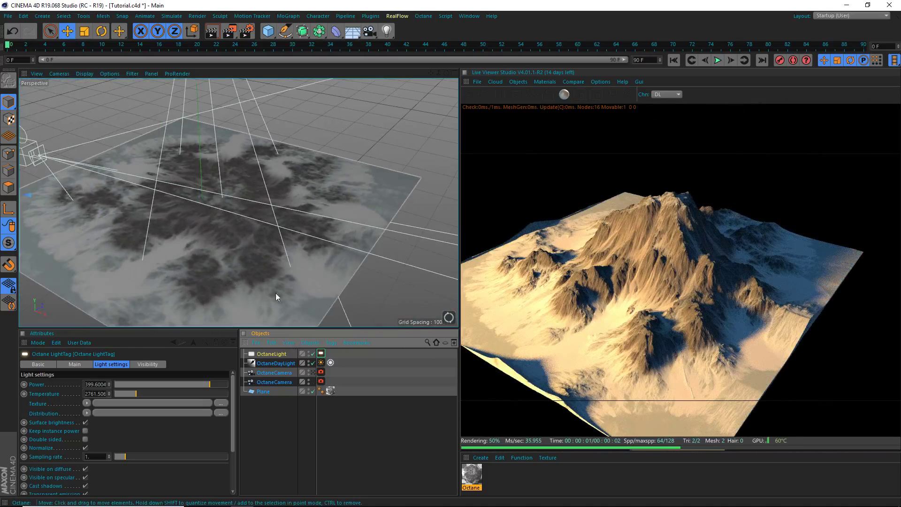
Step: Add a second Plane object and move it between the area light and the mountain
{"action": "scroll", "coordinate": [296, 219], "scroll_direction": "down", "scroll_amount": 7}
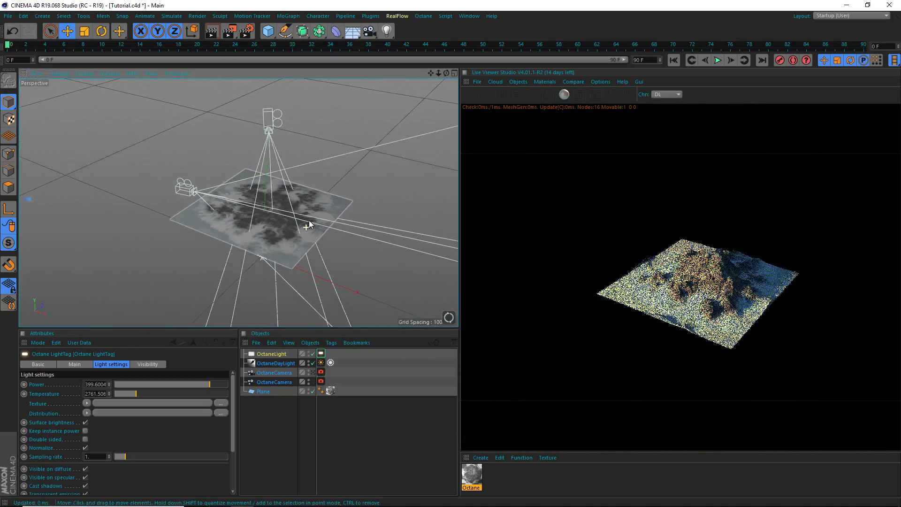
{"action": "left_click_drag", "start_coordinate": [432, 74], "coordinate": [413, 75]}
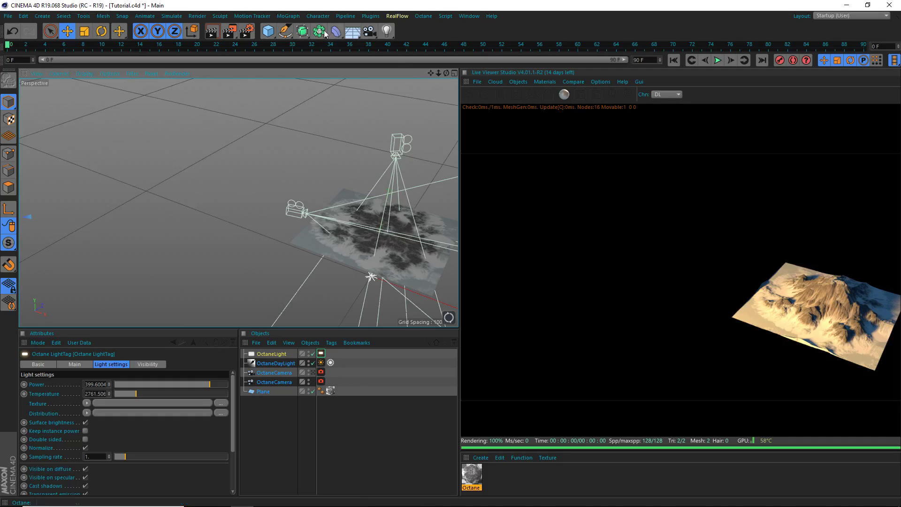
{"action": "left_click", "coordinate": [267, 31]}
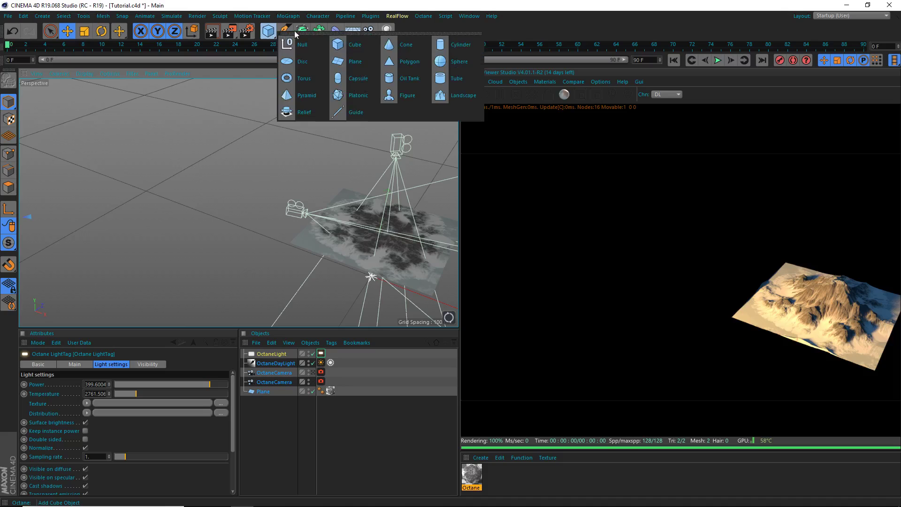
{"action": "left_click", "coordinate": [353, 61]}
{"action": "scroll", "coordinate": [362, 152], "scroll_direction": "down", "scroll_amount": 3}
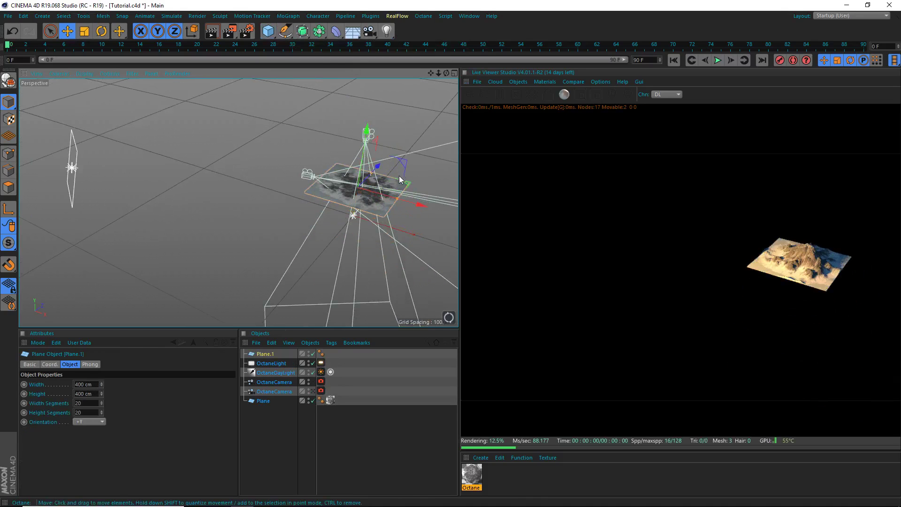
{"action": "left_click_drag", "start_coordinate": [402, 181], "coordinate": [202, 258]}
Step: Rotate the second plane upright in front of the area light and widen it
{"action": "left_click", "coordinate": [101, 31]}
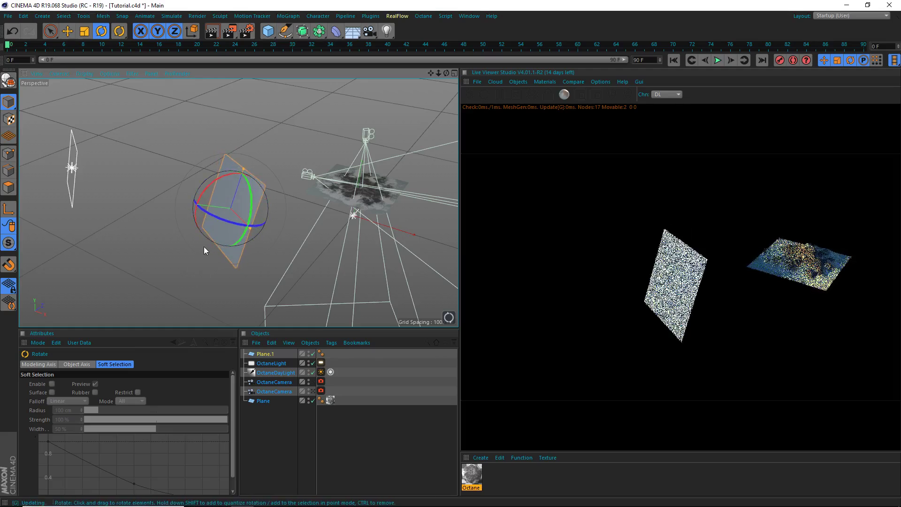
{"action": "left_click_drag", "start_coordinate": [446, 74], "coordinate": [423, 82]}
{"action": "left_click_drag", "start_coordinate": [227, 171], "coordinate": [226, 182]}
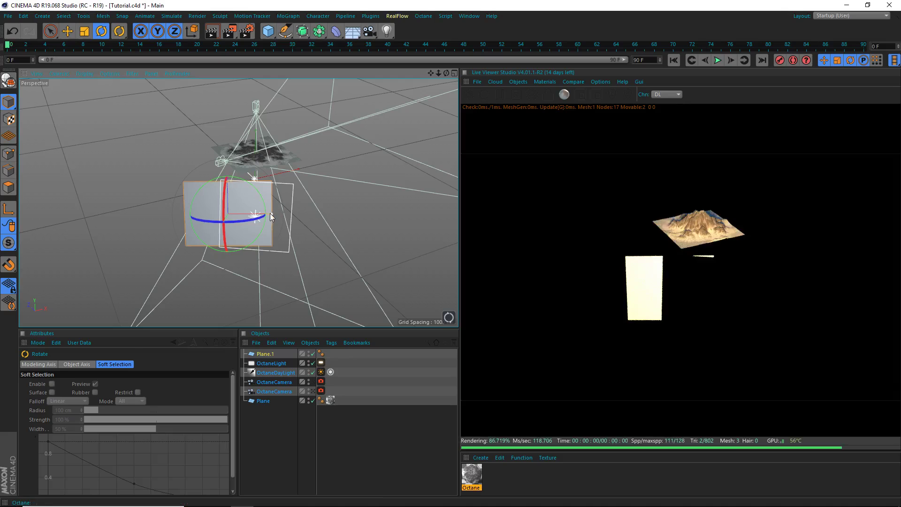
{"action": "left_click_drag", "start_coordinate": [270, 214], "coordinate": [317, 214]}
Step: Move the upright plane so it blocks part of the area light, and check the shadow through the low-angle camera
{"action": "left_click_drag", "start_coordinate": [446, 73], "coordinate": [399, 80]}
{"action": "key", "text": "e"}
{"action": "left_click_drag", "start_coordinate": [191, 197], "coordinate": [319, 168]}
{"action": "left_click", "coordinate": [312, 382]}
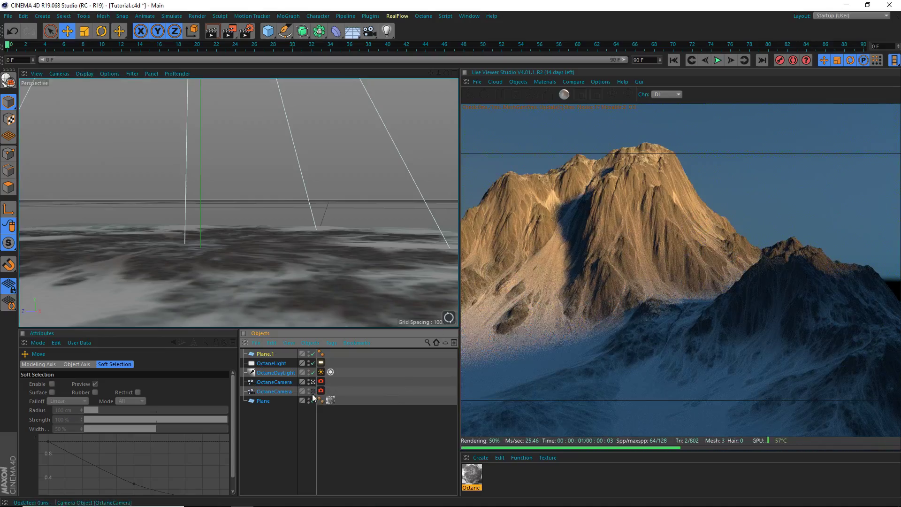
Step: Compare the mountain render through both Octane cameras, then return to the free editor view of the scene
{"action": "left_click", "coordinate": [312, 391]}
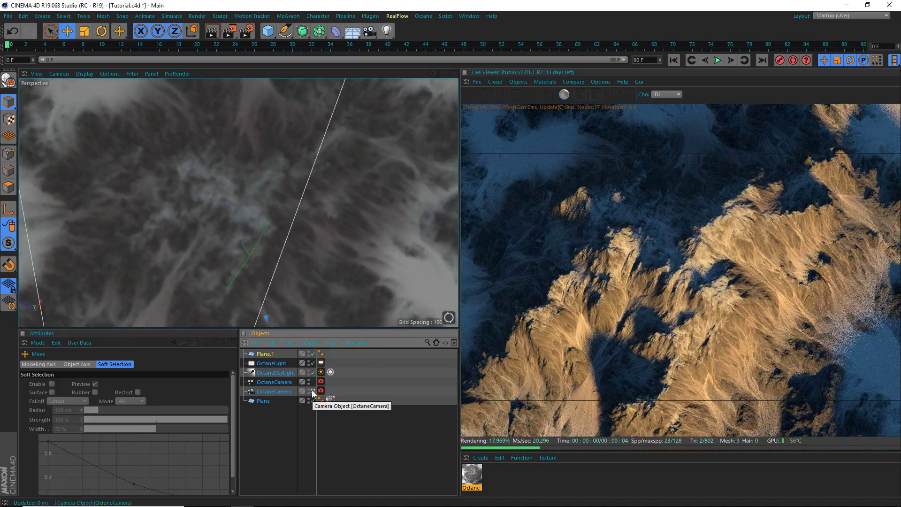
{"action": "left_click", "coordinate": [313, 392]}
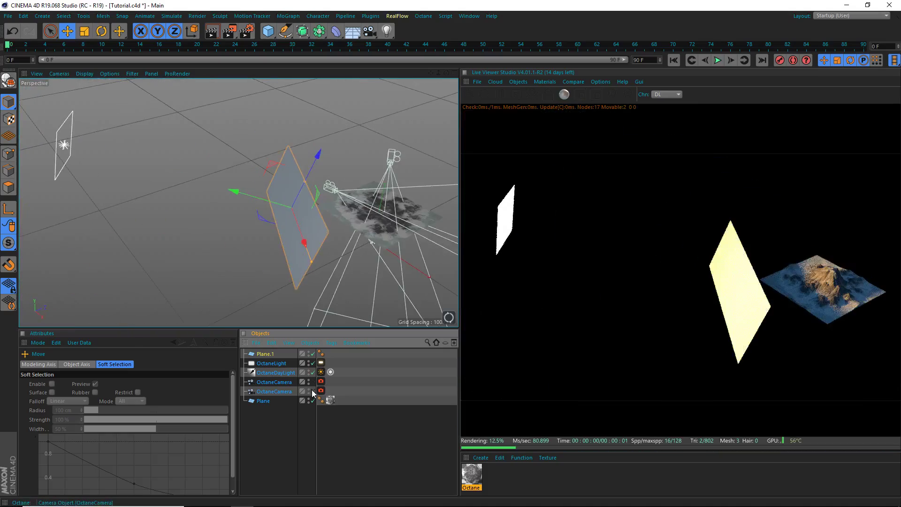
{"action": "left_click", "coordinate": [312, 382]}
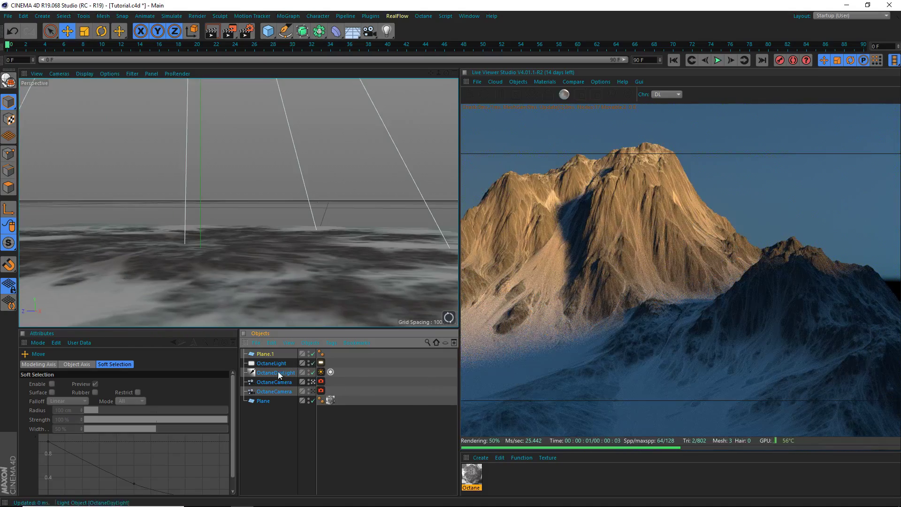
{"action": "left_click", "coordinate": [313, 382]}
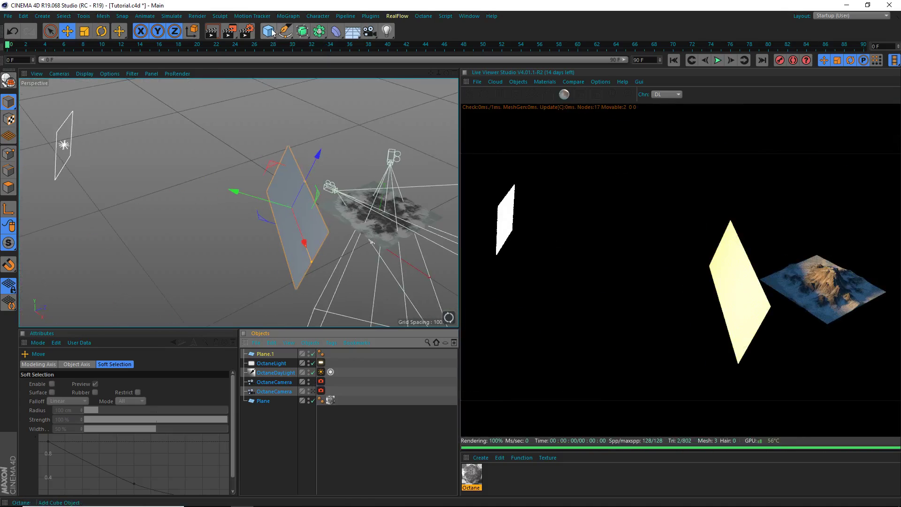
{"action": "left_click", "coordinate": [269, 31]}
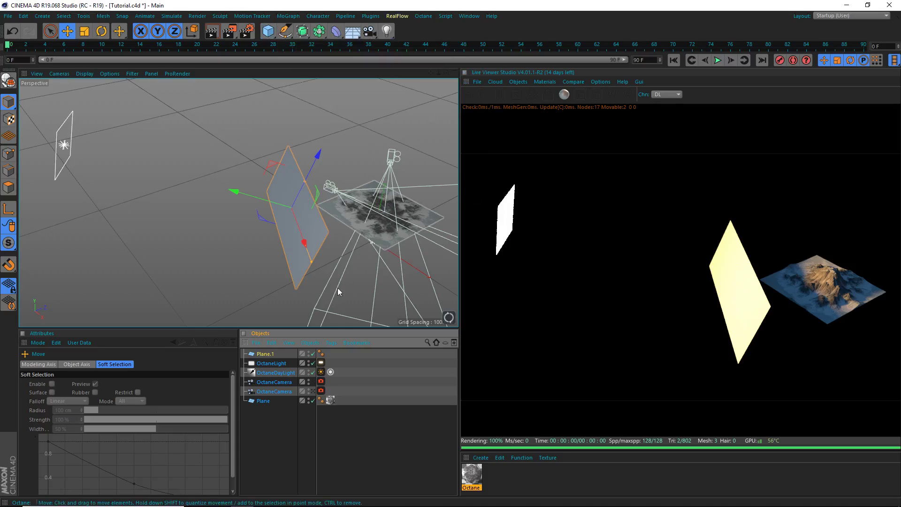
{"action": "scroll", "coordinate": [421, 266], "scroll_direction": "up", "scroll_amount": 3}
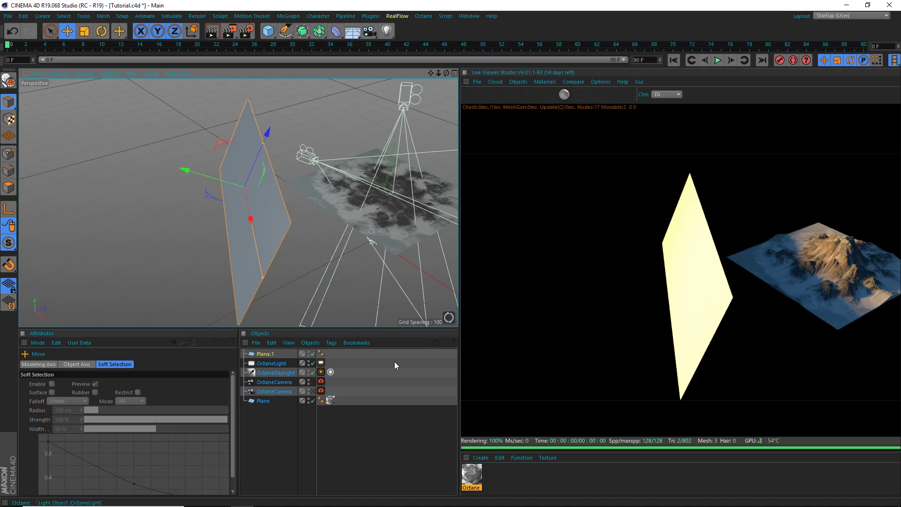
Step: Lower the area light's temperature to about 2425 and nudge the upright blocking plane slightly downward
{"action": "left_click", "coordinate": [321, 363]}
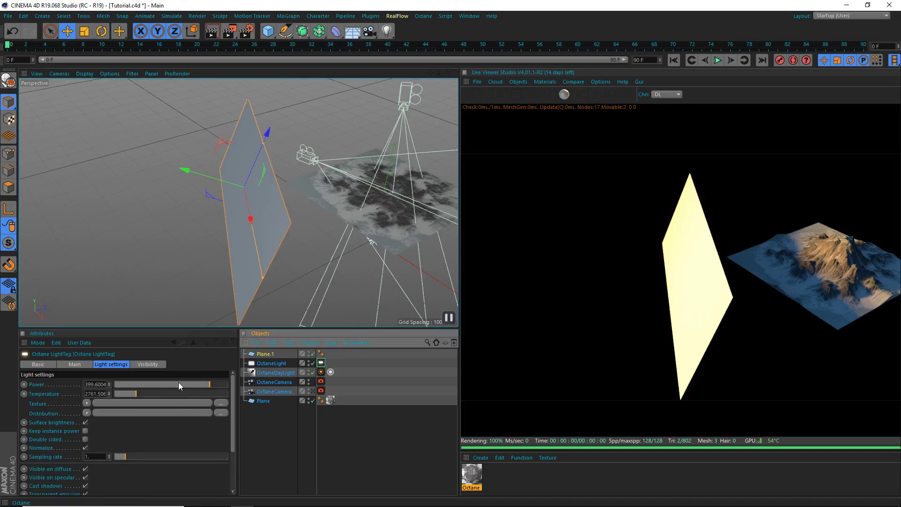
{"action": "left_click", "coordinate": [135, 393]}
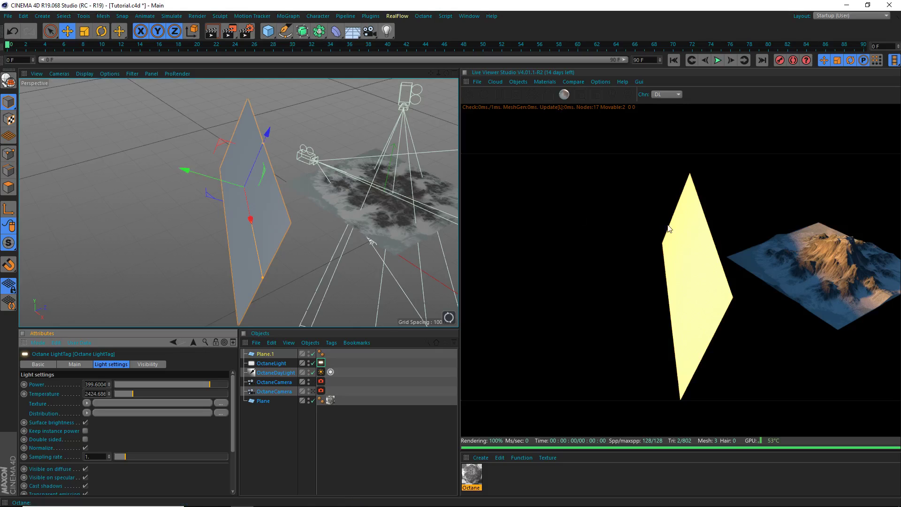
{"action": "left_click_drag", "start_coordinate": [266, 135], "coordinate": [265, 136]}
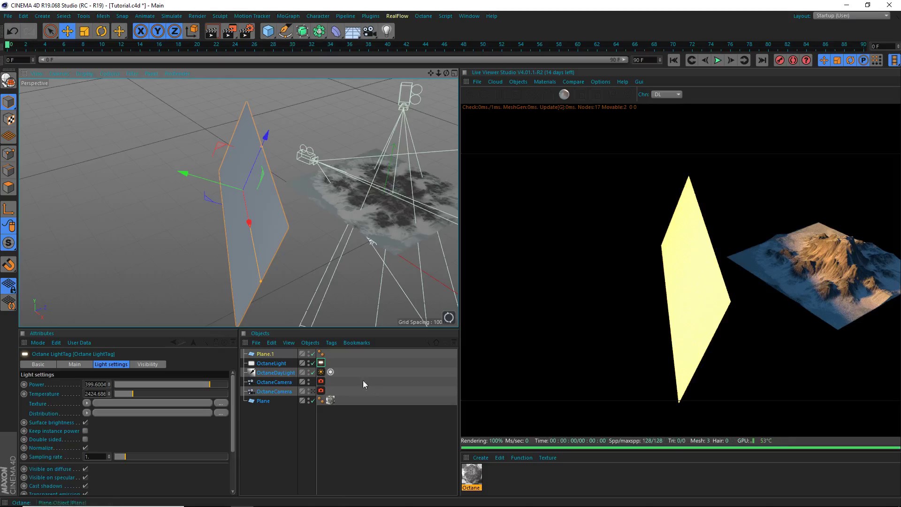
Step: Reframe the mountain slightly through the low-angle Octane camera, then leave the camera view
{"action": "left_click", "coordinate": [313, 382]}
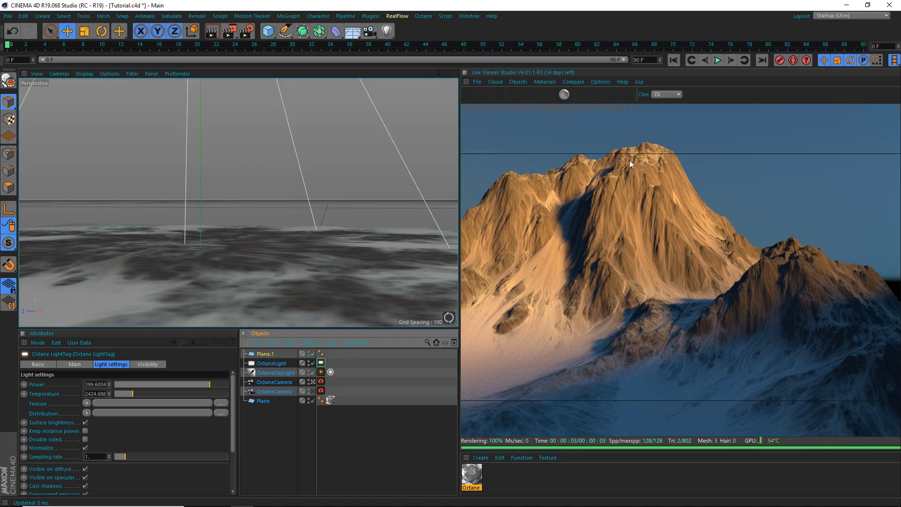
{"action": "mouse_move", "coordinate": [446, 73]}
{"action": "left_mouse_down"}
{"action": "mouse_move", "coordinate": [446, 64]}
{"action": "mouse_move", "coordinate": [441, 76]}
{"action": "left_mouse_up"}
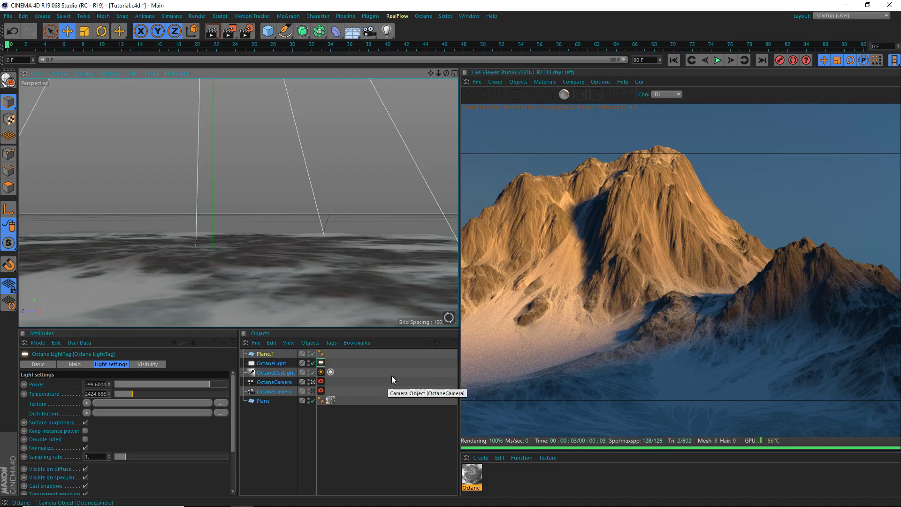
{"action": "left_click", "coordinate": [313, 381]}
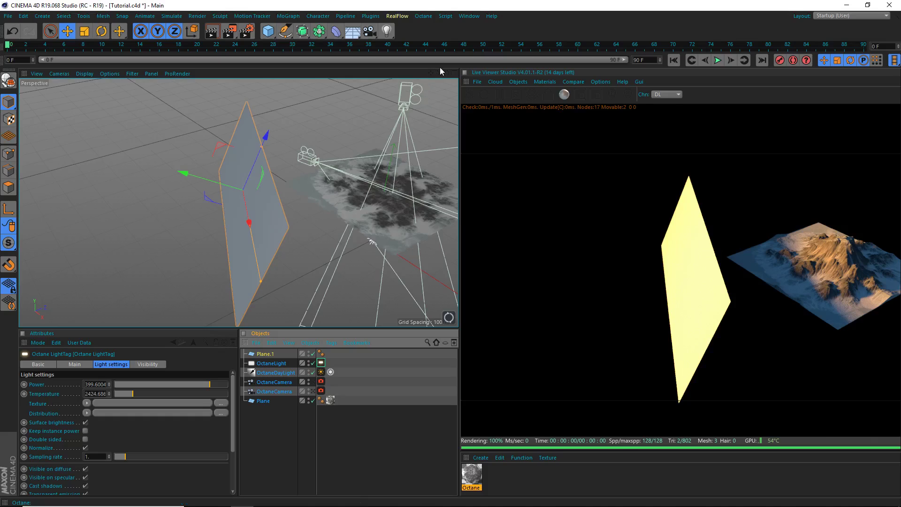
Step: Add an Octane Fog Volume and raise it above the mountain terrain
{"action": "left_click_drag", "start_coordinate": [446, 73], "coordinate": [385, 75]}
{"action": "scroll", "coordinate": [371, 114], "scroll_direction": "down", "scroll_amount": 2}
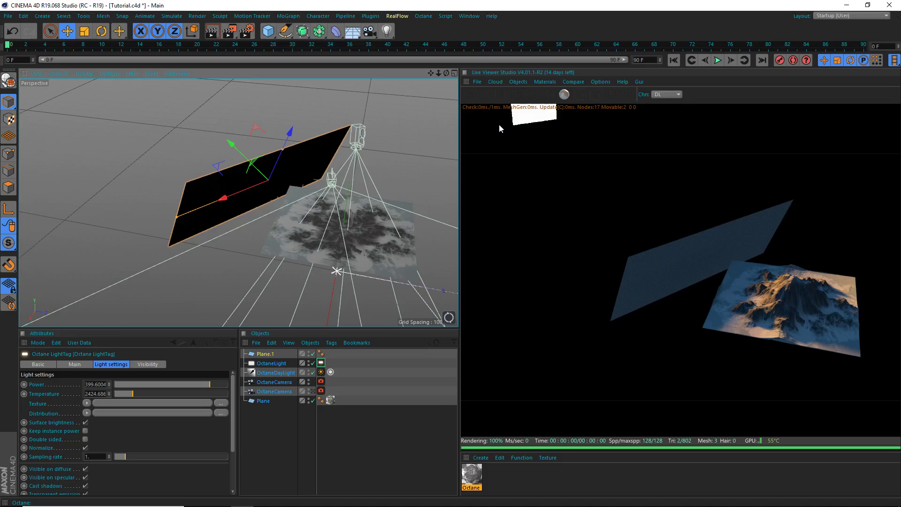
{"action": "left_click", "coordinate": [521, 82]}
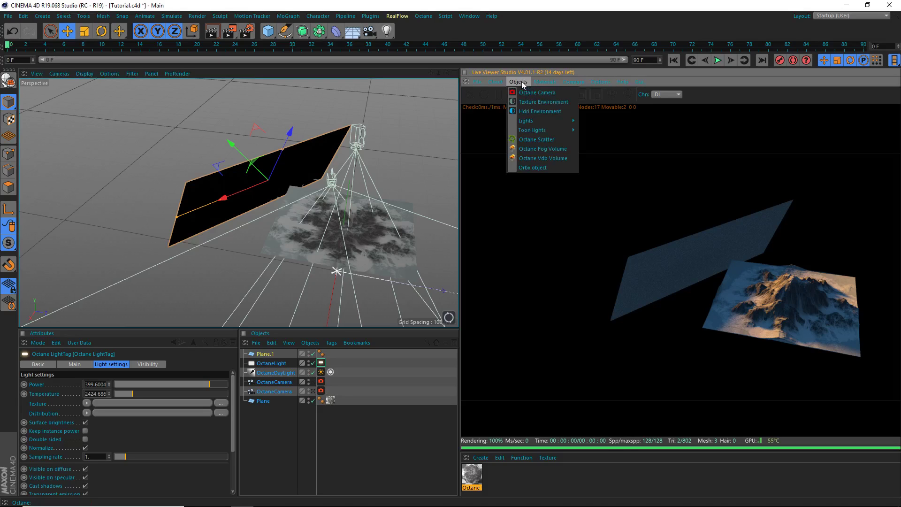
{"action": "left_click", "coordinate": [543, 148]}
{"action": "scroll", "coordinate": [365, 201], "scroll_direction": "down", "scroll_amount": 3}
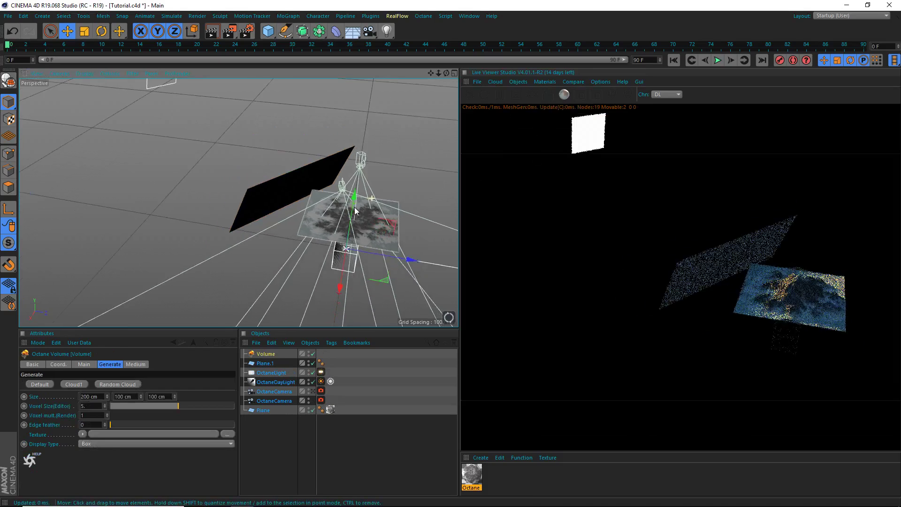
{"action": "left_click_drag", "start_coordinate": [354, 215], "coordinate": [358, 153]}
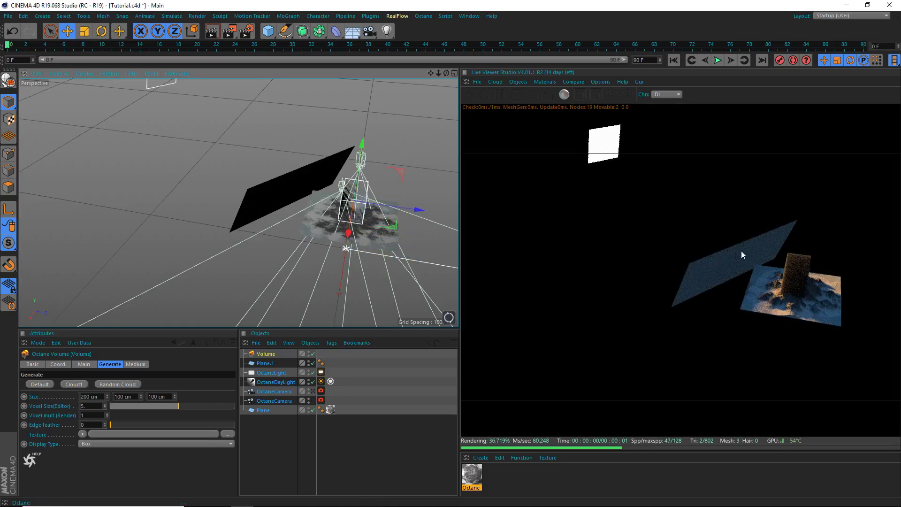
Step: Set the fog volume's editor voxel size to 30
{"action": "left_click_drag", "start_coordinate": [87, 406], "coordinate": [1, 383]}
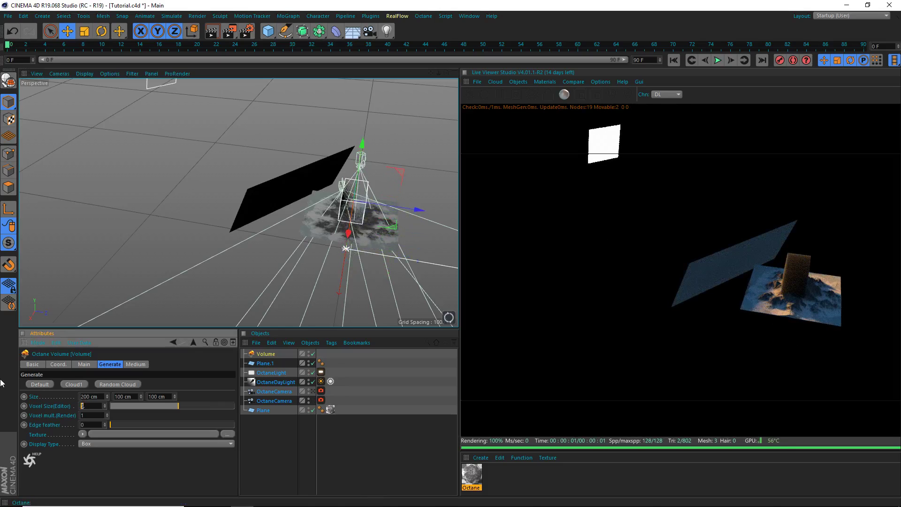
{"action": "type", "text": "30"}
{"action": "key", "text": "Return"}
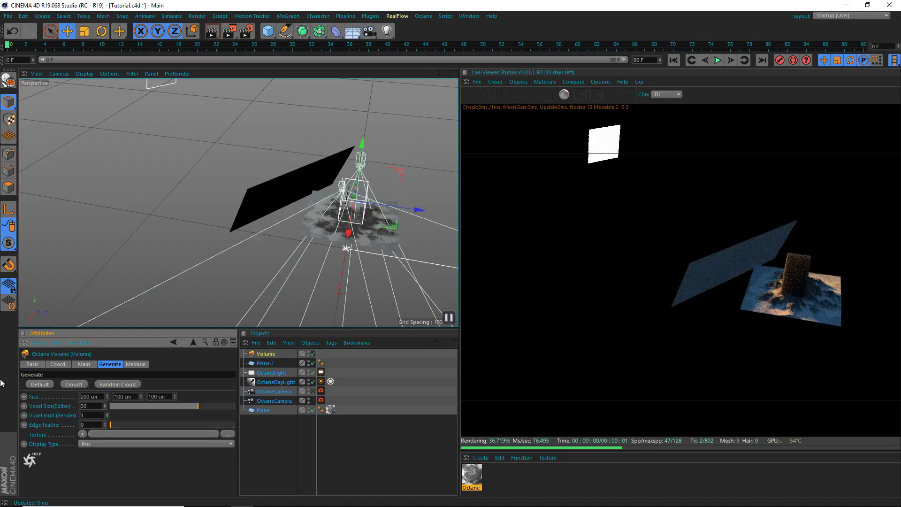
{"action": "scroll", "coordinate": [269, 240], "scroll_direction": "down", "scroll_amount": 1}
{"action": "scroll", "coordinate": [269, 240], "scroll_direction": "down", "scroll_amount": 1}
{"action": "scroll", "coordinate": [376, 216], "scroll_direction": "up", "scroll_amount": 4}
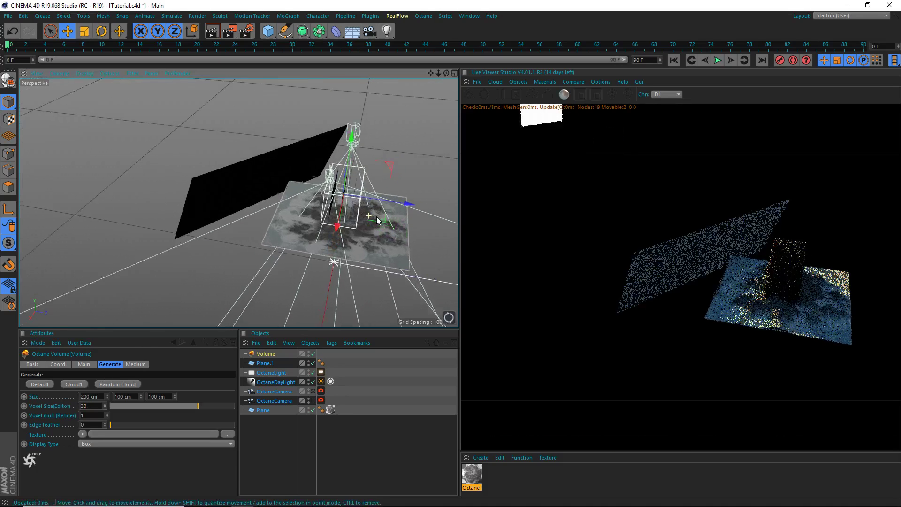
Step: Set the fog volume's editor voxel size to 45
{"action": "scroll", "coordinate": [376, 224], "scroll_direction": "down", "scroll_amount": 5}
{"action": "left_click_drag", "start_coordinate": [89, 406], "coordinate": [75, 405]}
{"action": "type", "text": "45"}
{"action": "key", "text": "Return"}
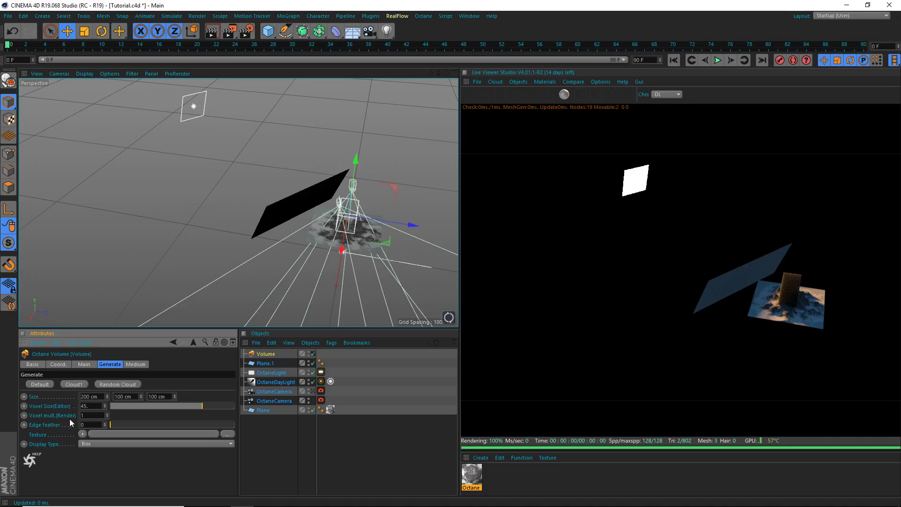
Step: Enlarge the fog volume to about 2860 x 2102 x 2530 cm so it encloses the mountain, both planes and the area light
{"action": "left_click_drag", "start_coordinate": [107, 396], "coordinate": [217, 397]}
{"action": "left_click_drag", "start_coordinate": [140, 396], "coordinate": [140, 356]}
{"action": "left_click_drag", "start_coordinate": [174, 397], "coordinate": [516, 51]}
{"action": "left_click_drag", "start_coordinate": [140, 397], "coordinate": [141, 357]}
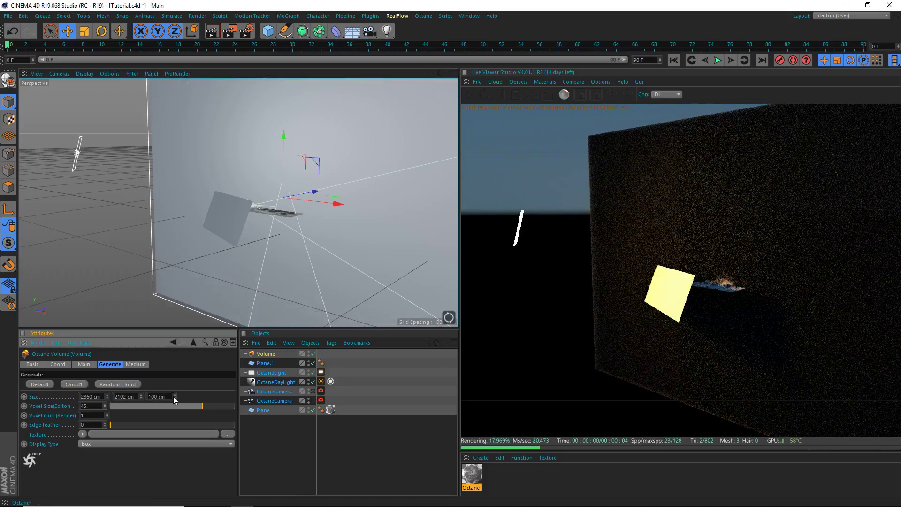
{"action": "left_click_drag", "start_coordinate": [174, 396], "coordinate": [173, 225]}
{"action": "left_click_drag", "start_coordinate": [225, 396], "coordinate": [263, 396]}
{"action": "left_click_drag", "start_coordinate": [174, 396], "coordinate": [174, 386]}
{"action": "right_click_drag", "start_coordinate": [271, 260], "coordinate": [435, 70], "text": "alt"}
{"action": "left_click_drag", "start_coordinate": [238, 201], "coordinate": [324, 298], "text": "alt"}
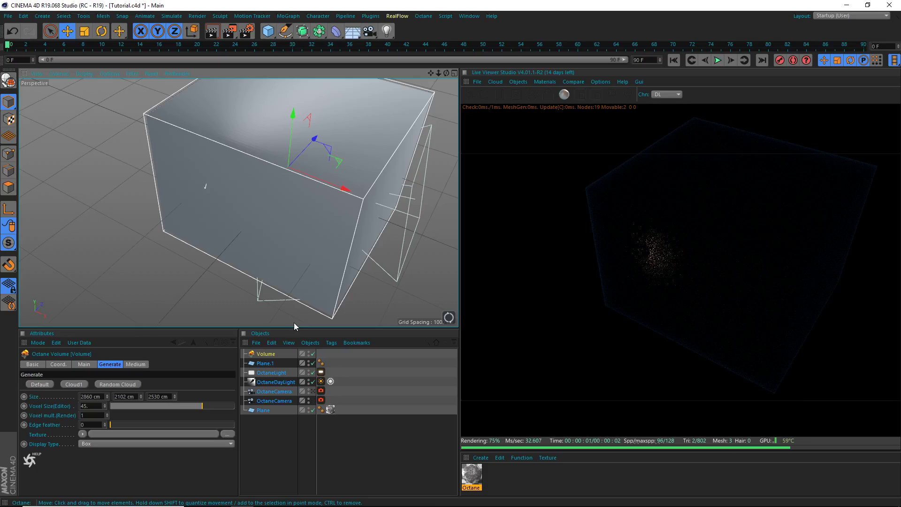
Step: Hide the fog volume's box in the editor viewport while keeping the volume enabled
{"action": "left_click", "coordinate": [312, 353]}
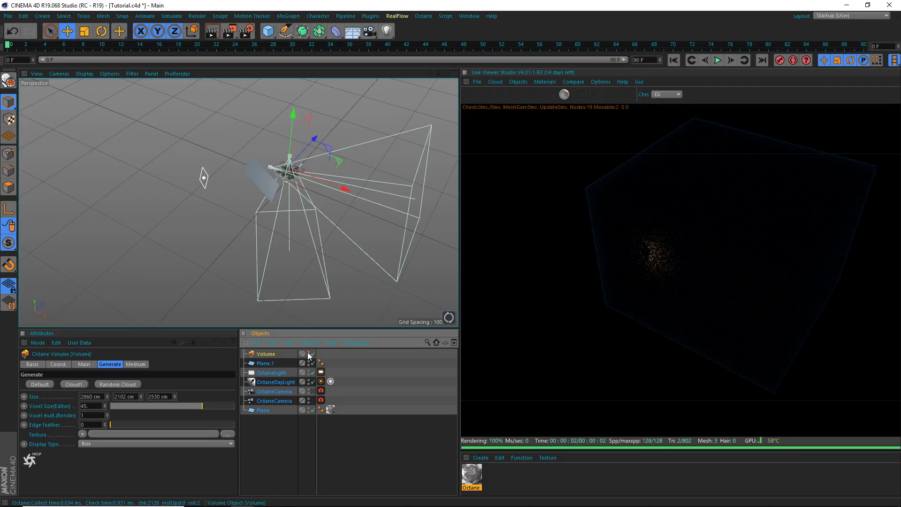
{"action": "left_click", "coordinate": [311, 354]}
{"action": "scroll", "coordinate": [278, 171], "scroll_direction": "up", "scroll_amount": 3}
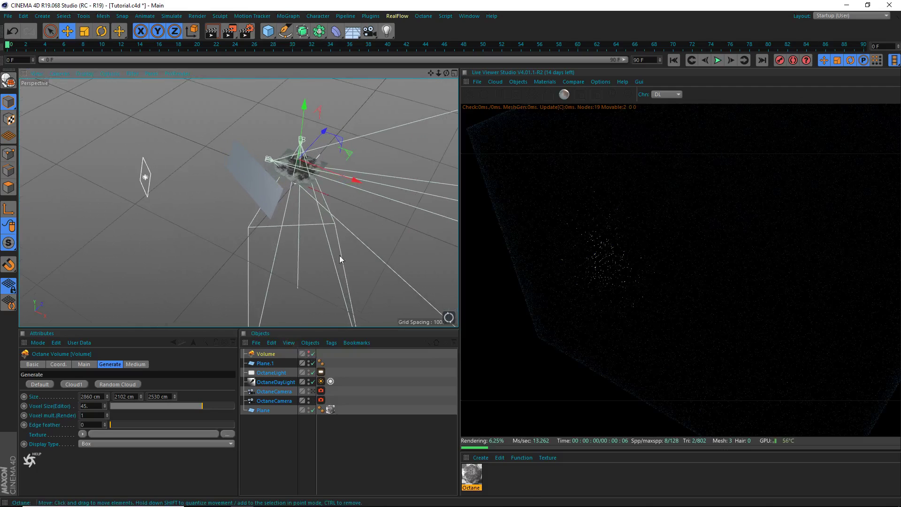
{"action": "scroll", "coordinate": [289, 173], "scroll_direction": "up", "scroll_amount": 3}
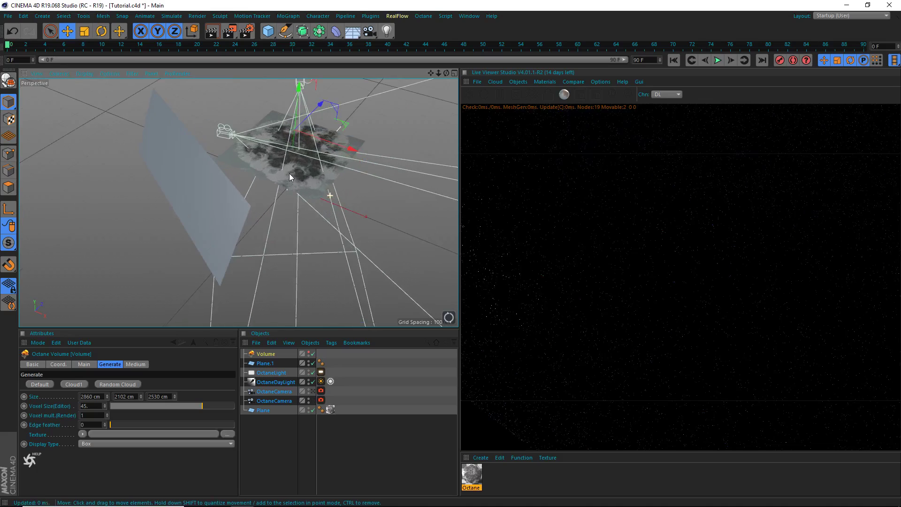
Step: Look through the low-angle camera and reduce the fog volume medium's density to about 0.068
{"action": "left_click", "coordinate": [312, 391]}
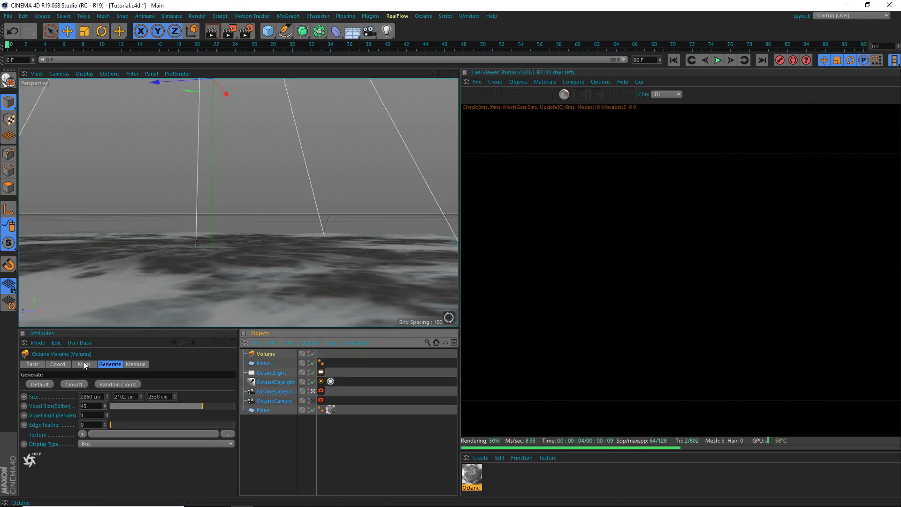
{"action": "left_click", "coordinate": [126, 364]}
{"action": "left_click", "coordinate": [91, 410]}
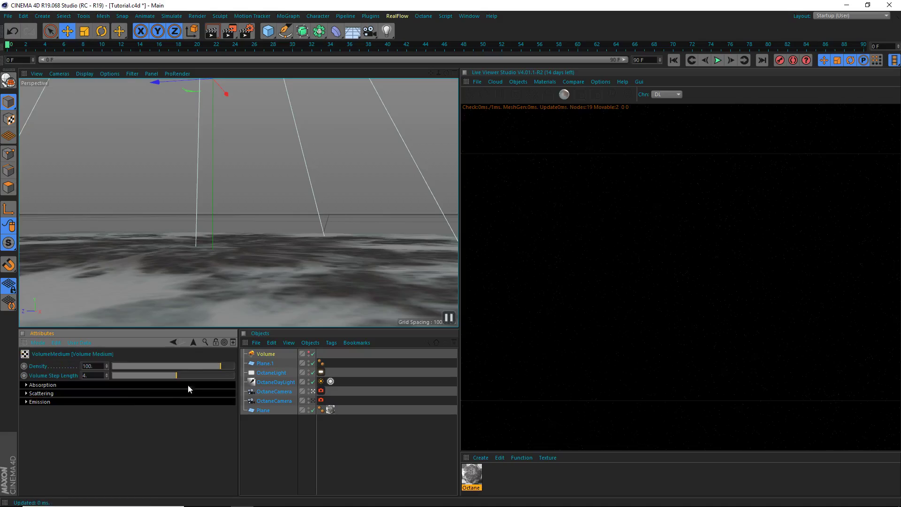
{"action": "left_click_drag", "start_coordinate": [200, 367], "coordinate": [172, 366]}
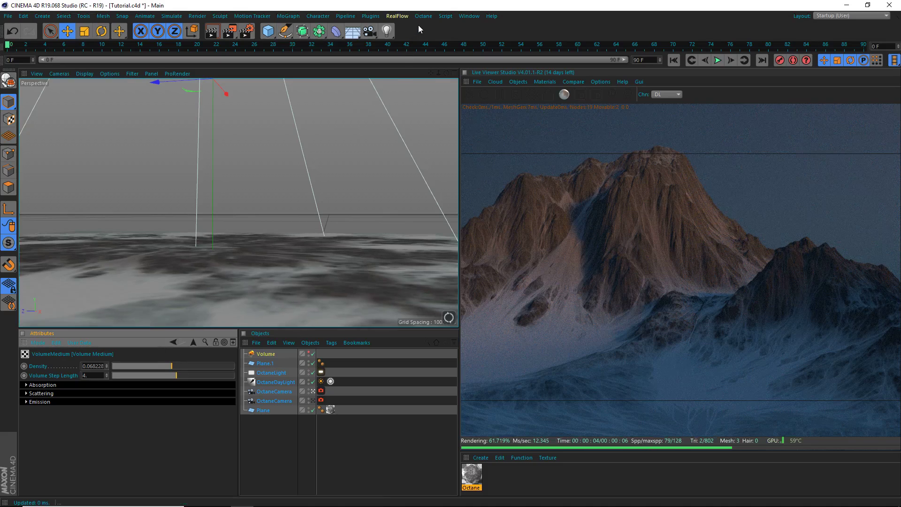
Step: Switch the Octane render kernel from Directlighting to Pathtracing
{"action": "left_click", "coordinate": [428, 18]}
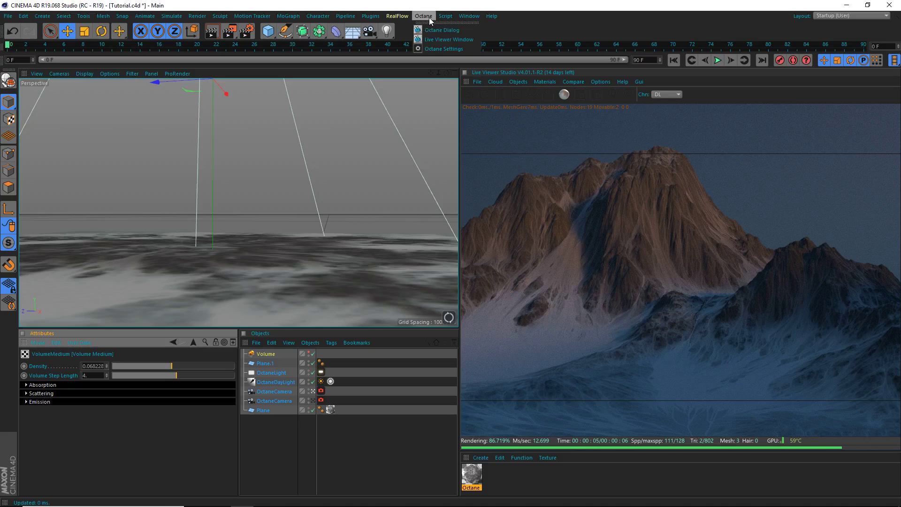
{"action": "left_click", "coordinate": [434, 49]}
{"action": "left_click", "coordinate": [38, 41]}
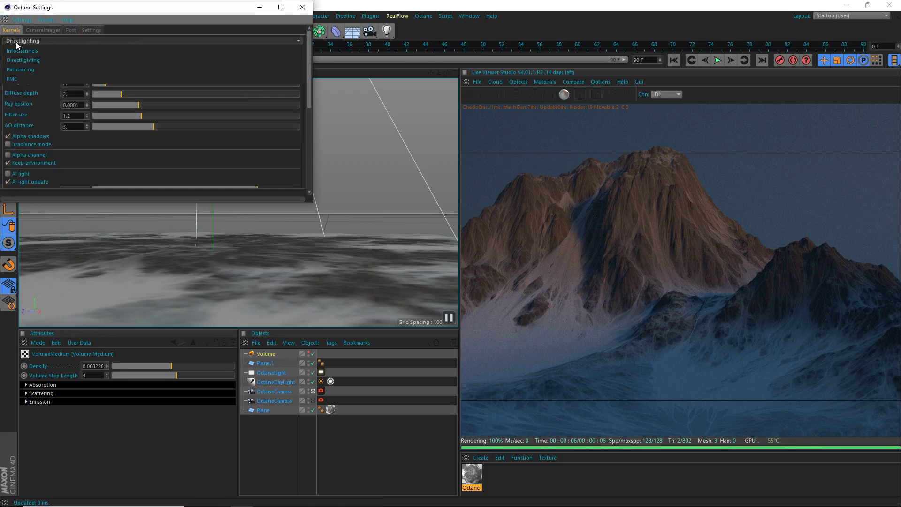
{"action": "left_click", "coordinate": [42, 69]}
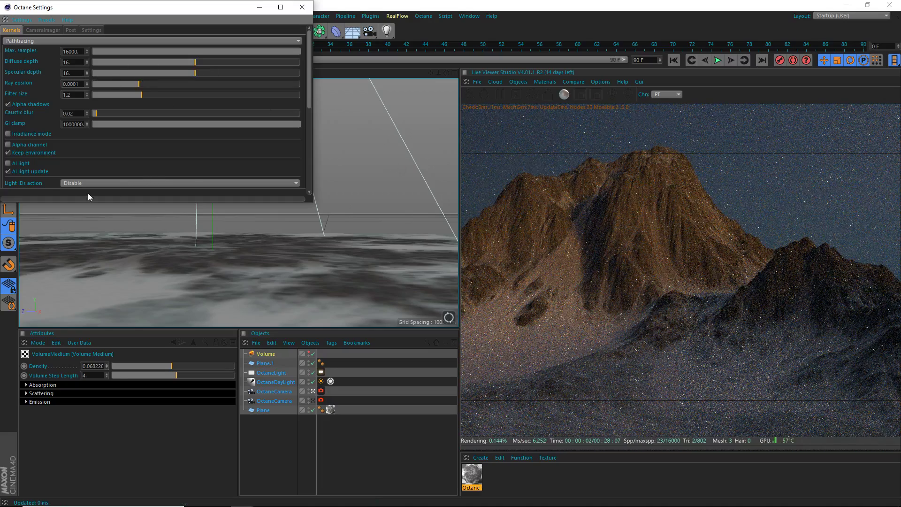
Step: Set the Pathtracing kernel's GI clamp to 1 and filter size to 1, and review its remaining settings
{"action": "double_click", "coordinate": [75, 125]}
{"action": "type", "text": "1"}
{"action": "left_click_drag", "start_coordinate": [76, 94], "coordinate": [49, 98]}
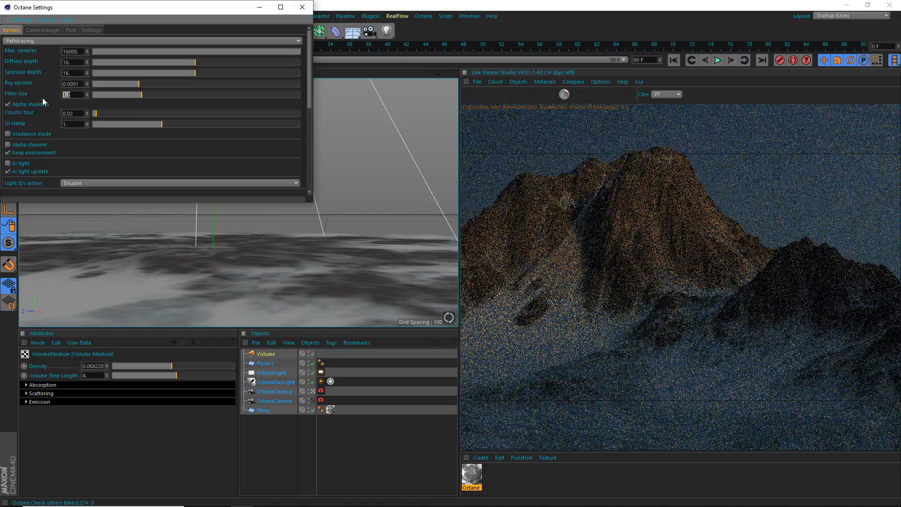
{"action": "type", "text": "1"}
{"action": "key", "text": "Return"}
{"action": "left_click_drag", "start_coordinate": [311, 87], "coordinate": [305, 107]}
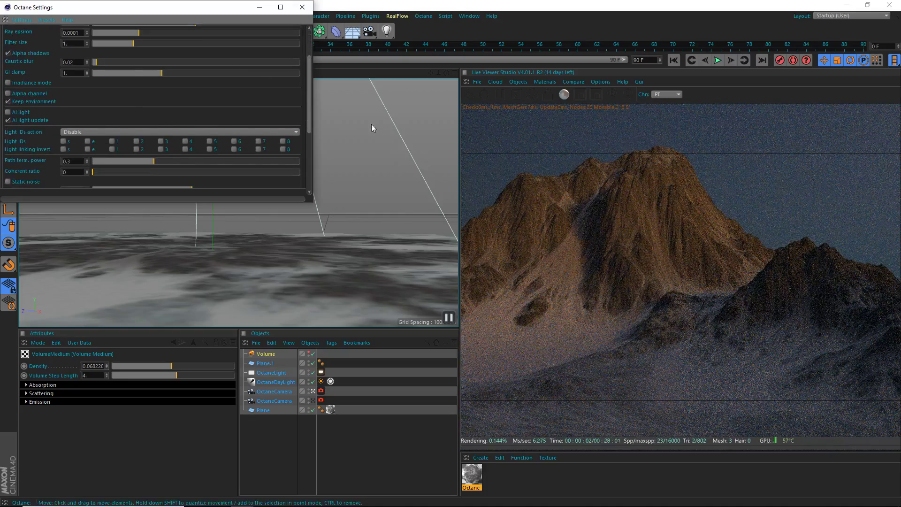
{"action": "mouse_move", "coordinate": [305, 89]}
{"action": "left_mouse_down"}
{"action": "mouse_move", "coordinate": [309, 105]}
{"action": "mouse_move", "coordinate": [308, 69]}
{"action": "mouse_move", "coordinate": [298, 66]}
{"action": "mouse_move", "coordinate": [301, 106]}
{"action": "left_mouse_up"}
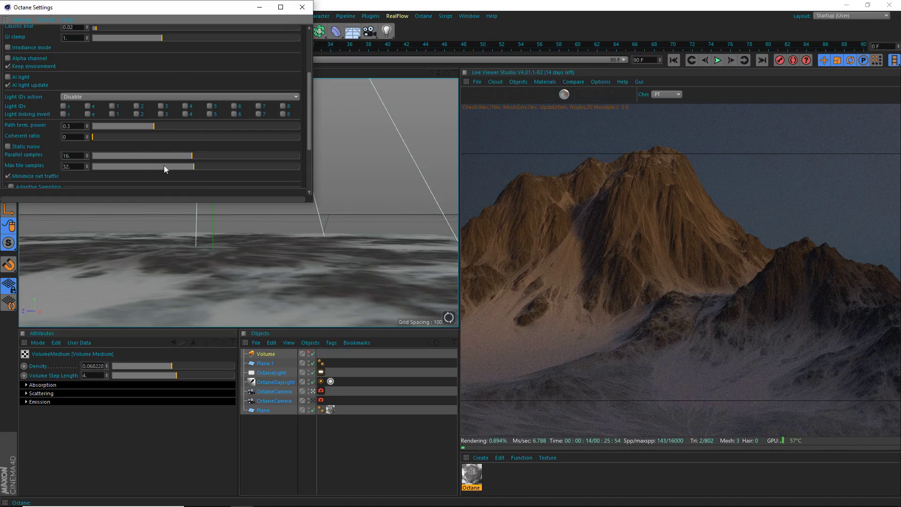
{"action": "scroll", "coordinate": [241, 42], "scroll_direction": "up", "scroll_amount": 3}
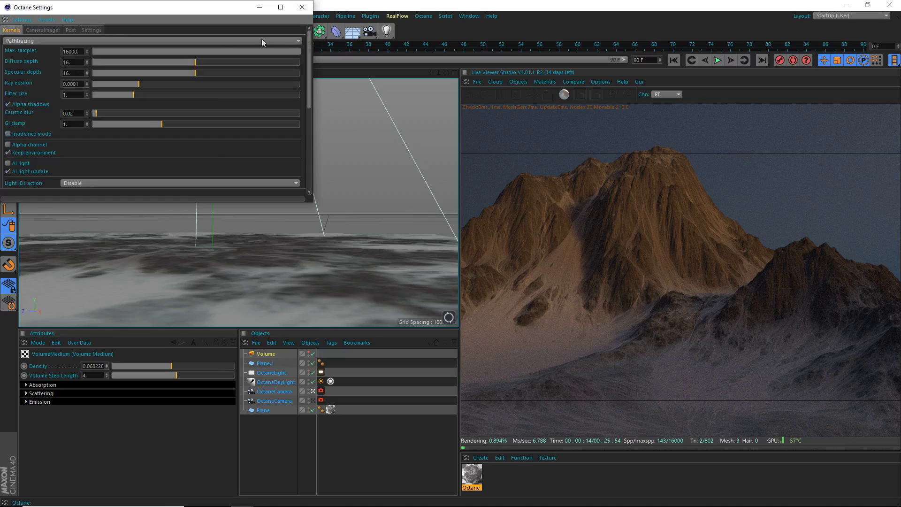
Step: Set the Octane render priority to PRIORITY_HIGH and assign denoising to the GeForce GTX 1070 instead of the RTX 2070
{"action": "left_click", "coordinate": [91, 30]}
{"action": "left_click", "coordinate": [77, 58]}
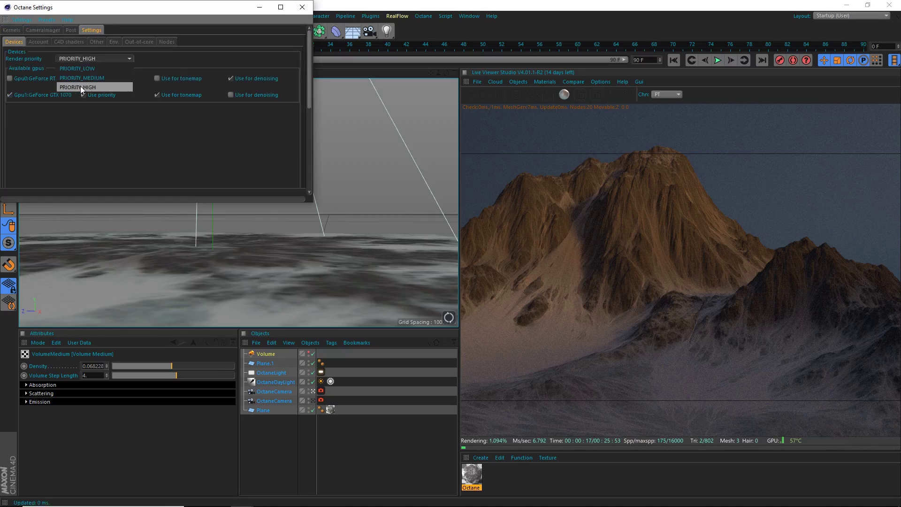
{"action": "left_click", "coordinate": [96, 87]}
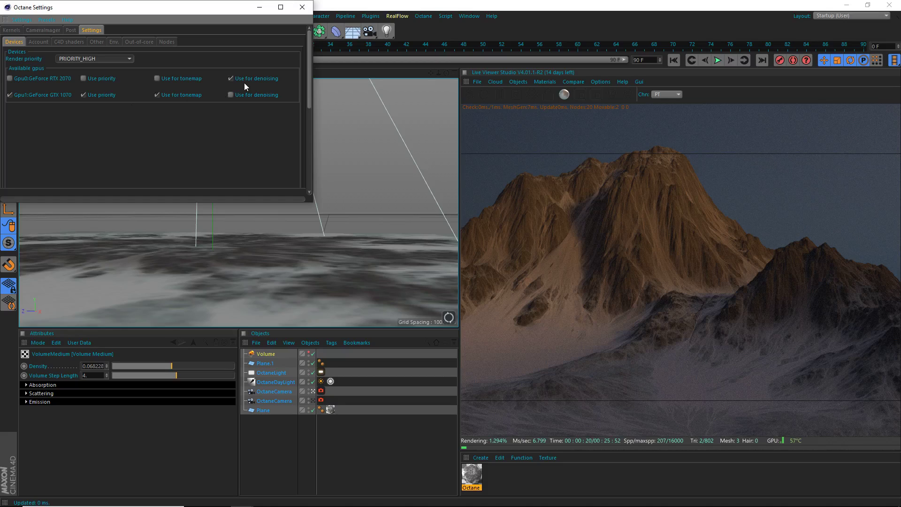
{"action": "left_click", "coordinate": [231, 79]}
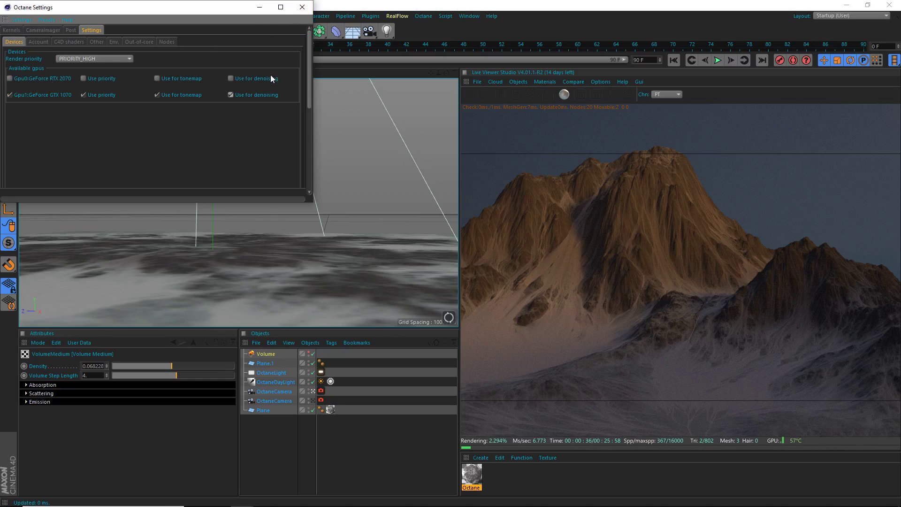
{"action": "left_click", "coordinate": [295, 11]}
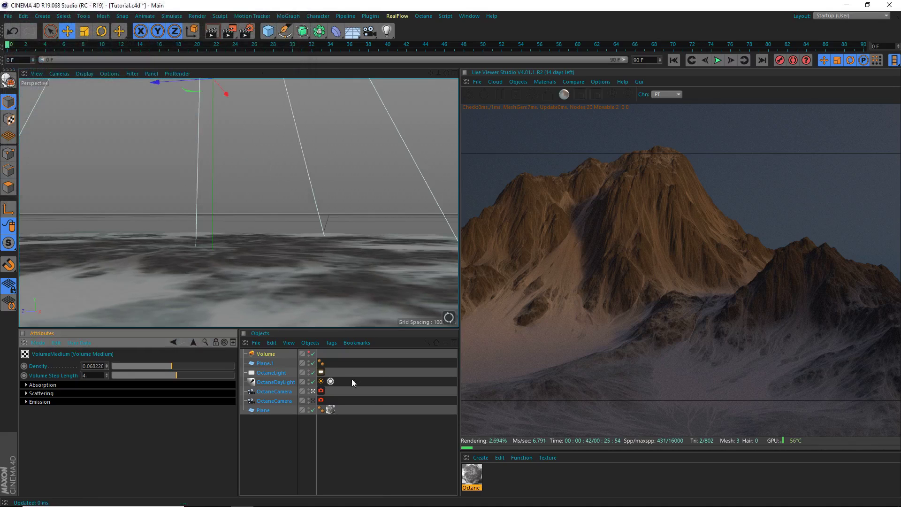
Step: Raise the Octane area light's power to about 1324
{"action": "left_click", "coordinate": [263, 356]}
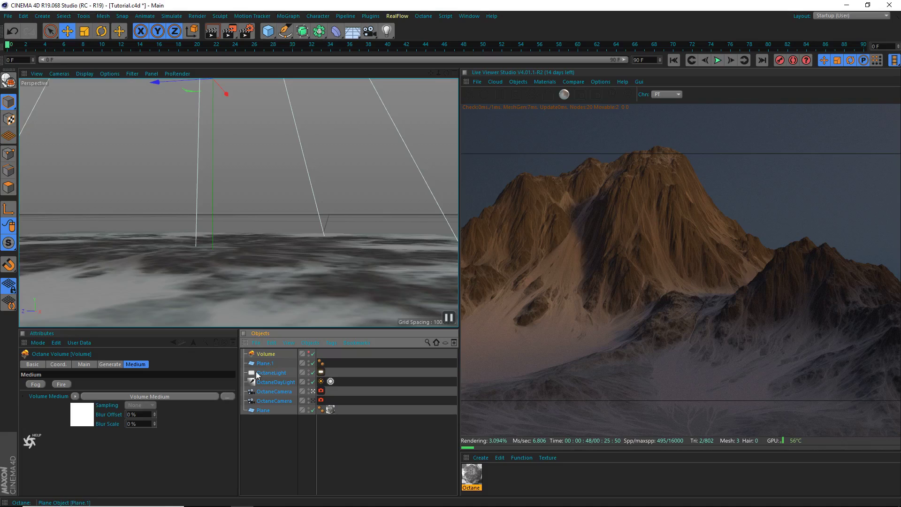
{"action": "left_click", "coordinate": [321, 372]}
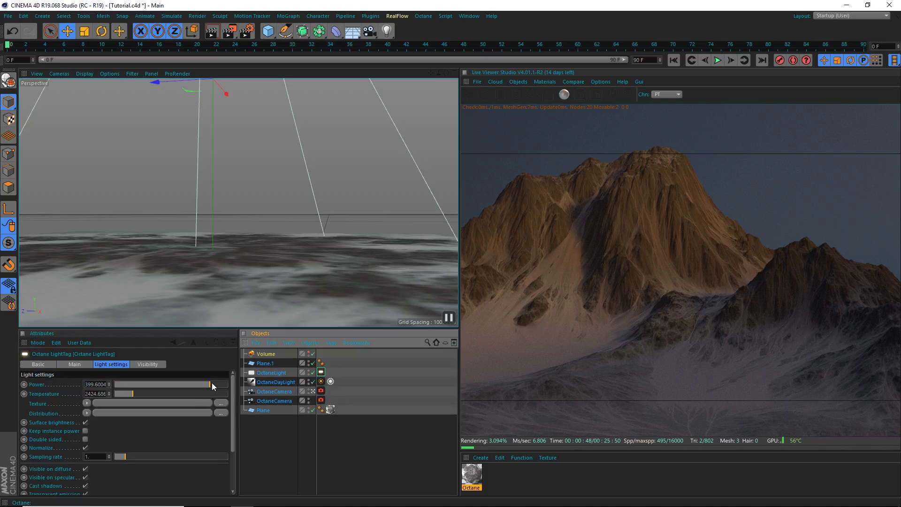
{"action": "left_click_drag", "start_coordinate": [211, 382], "coordinate": [215, 385]}
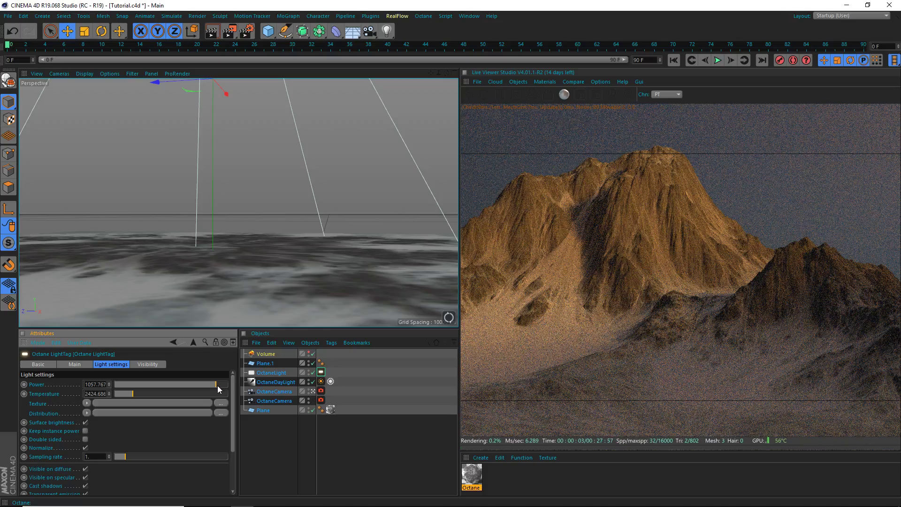
{"action": "left_click", "coordinate": [218, 386]}
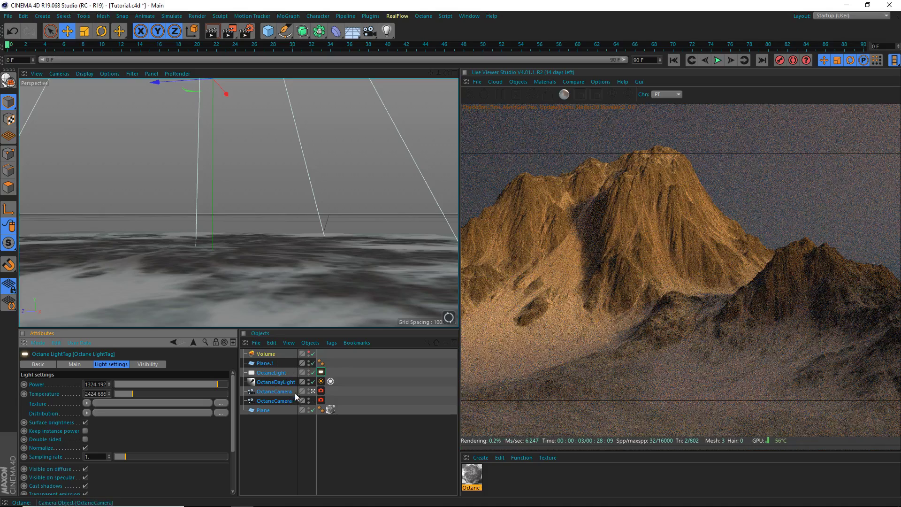
Step: Raise the Octane daylight's power to about 1.29
{"action": "left_click", "coordinate": [321, 382]}
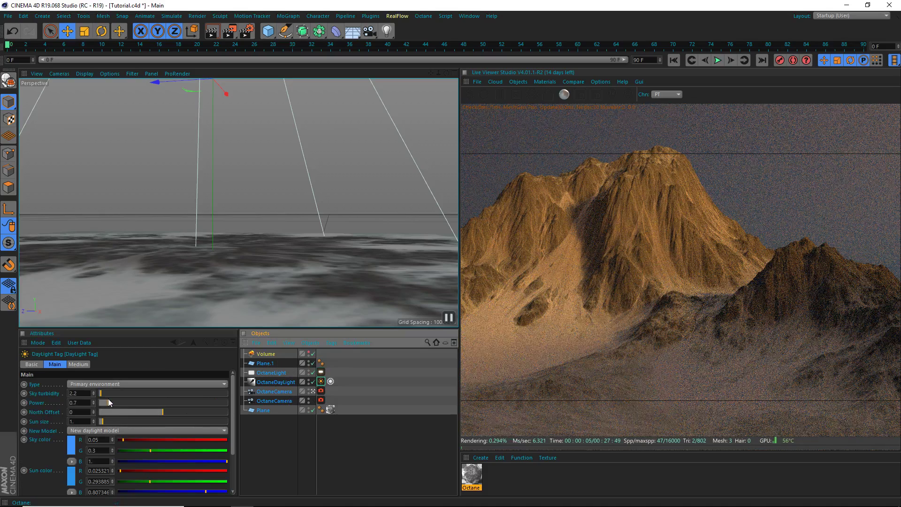
{"action": "left_click_drag", "start_coordinate": [108, 402], "coordinate": [119, 402]}
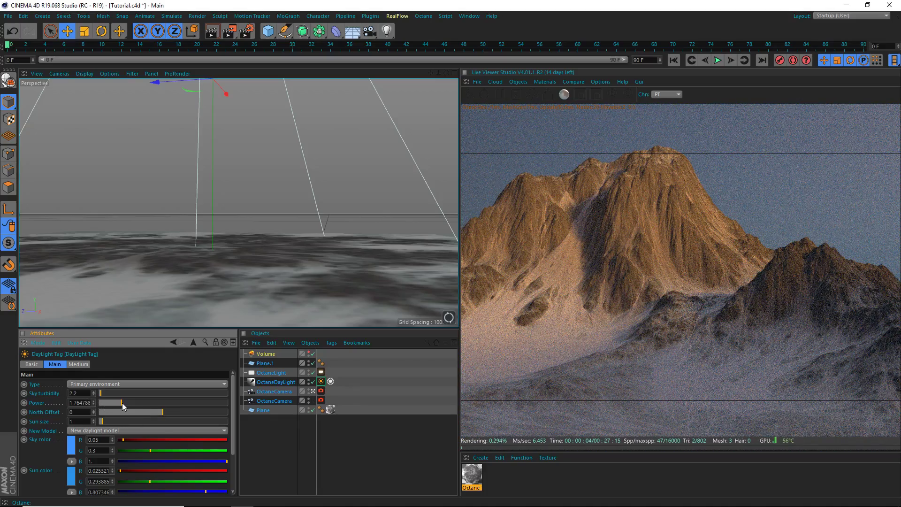
{"action": "left_click_drag", "start_coordinate": [122, 403], "coordinate": [115, 403]}
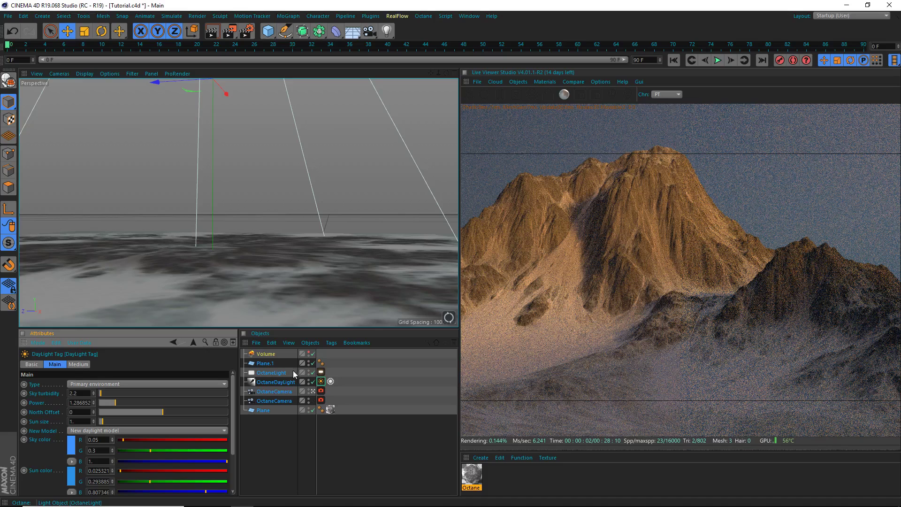
Step: Set the fog volume medium's density to about 0.072 and its volume step length to 1
{"action": "left_click", "coordinate": [264, 354]}
{"action": "left_click", "coordinate": [117, 365]}
{"action": "left_click", "coordinate": [128, 365]}
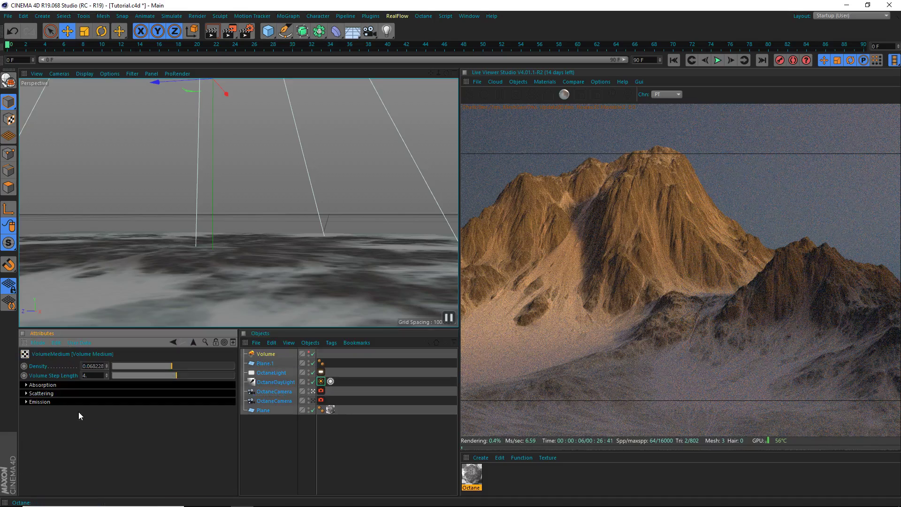
{"action": "left_click", "coordinate": [78, 412]}
{"action": "left_click", "coordinate": [53, 392]}
{"action": "left_click", "coordinate": [53, 385]}
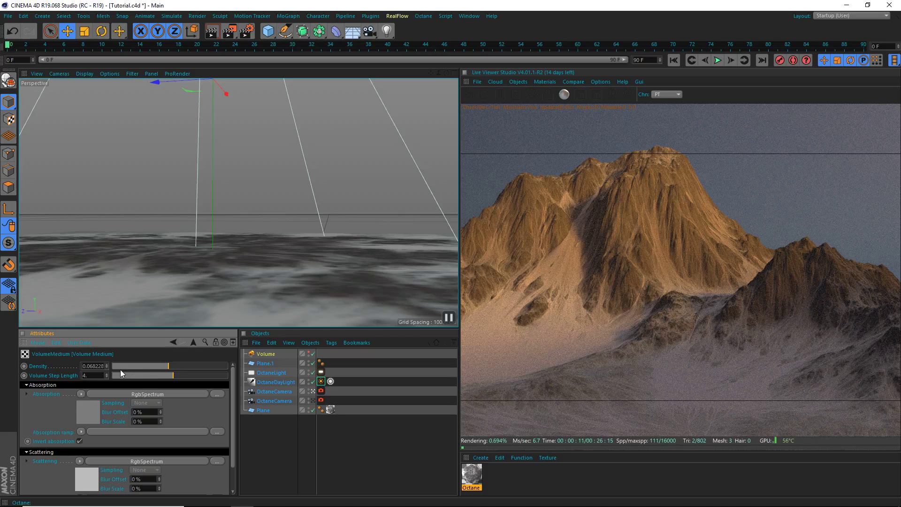
{"action": "left_click", "coordinate": [169, 367]}
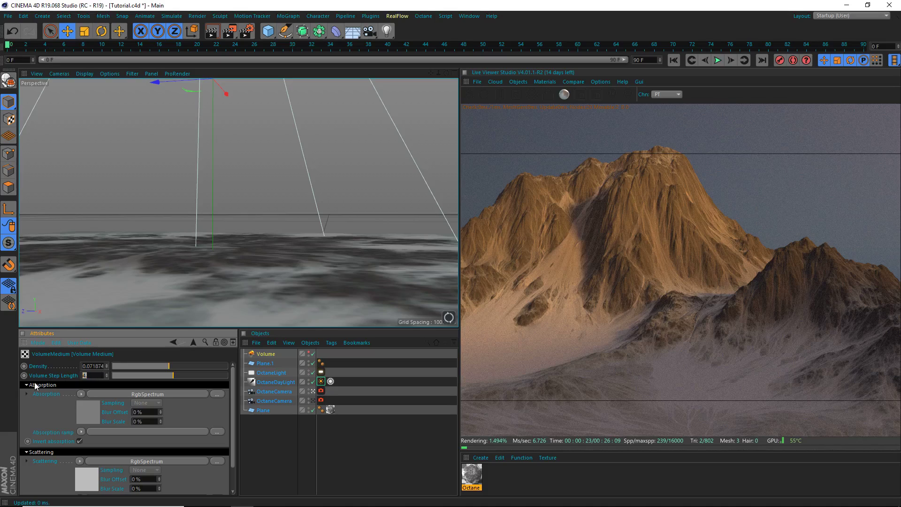
{"action": "type", "text": "1"}
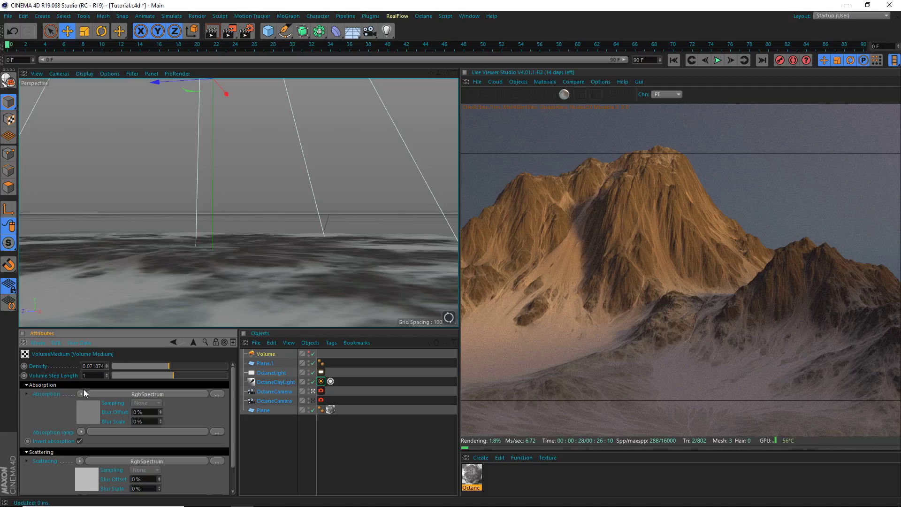
{"action": "key", "text": "Return"}
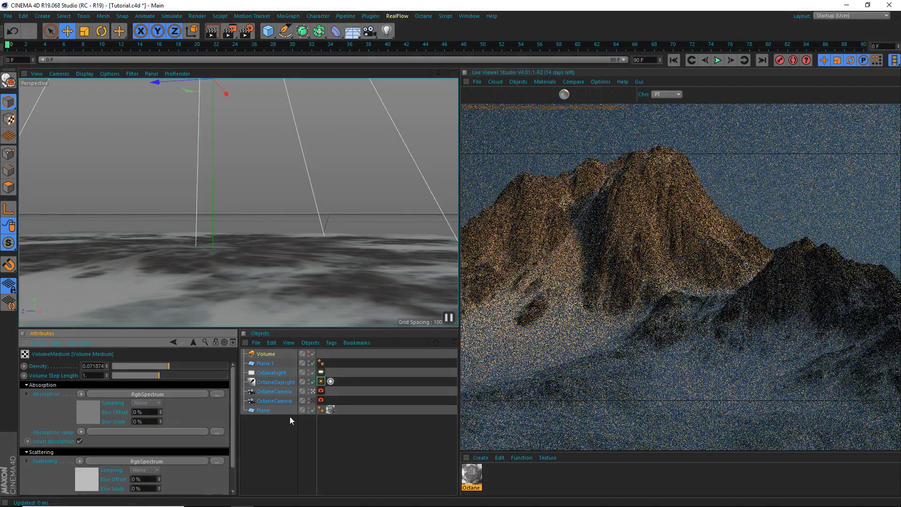
Step: Set the fog medium's absorption color to a saturated blue of about RGB 0.108, 0.255, 0.848
{"action": "left_click", "coordinate": [91, 394]}
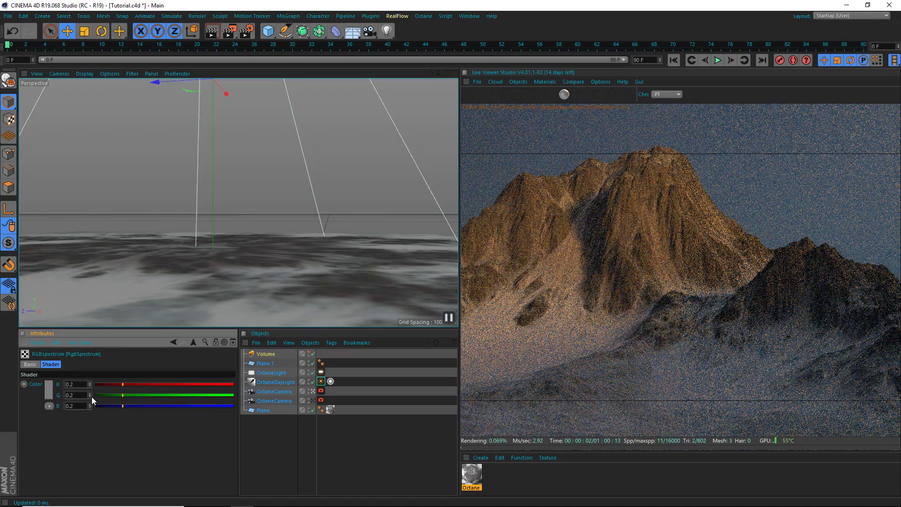
{"action": "left_click", "coordinate": [51, 392]}
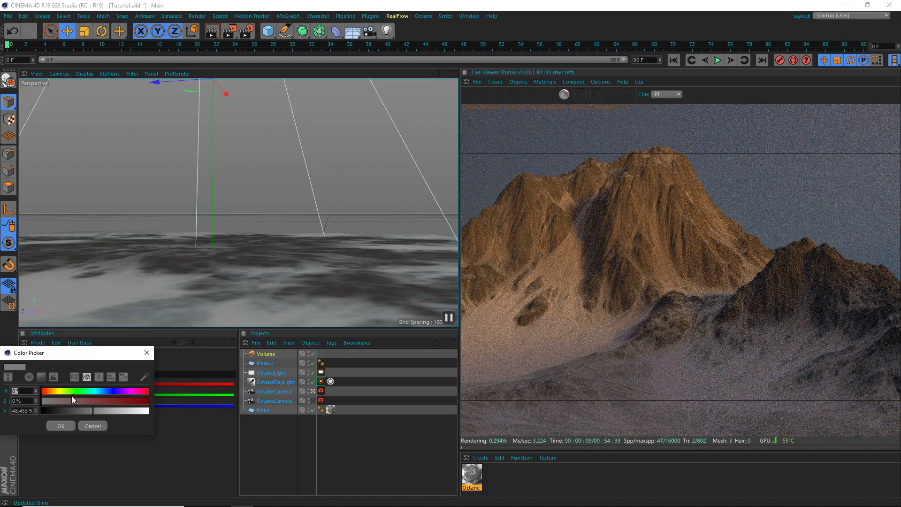
{"action": "left_click", "coordinate": [104, 392]}
{"action": "left_click_drag", "start_coordinate": [133, 401], "coordinate": [150, 411]}
{"action": "left_click", "coordinate": [120, 401]}
{"action": "left_click_drag", "start_coordinate": [105, 391], "coordinate": [107, 392]}
{"action": "left_click", "coordinate": [127, 401]}
{"action": "left_click", "coordinate": [104, 391]}
{"action": "left_click_drag", "start_coordinate": [122, 401], "coordinate": [95, 406]}
{"action": "left_click", "coordinate": [106, 390]}
{"action": "left_click", "coordinate": [109, 390]}
{"action": "left_click", "coordinate": [107, 391]}
{"action": "left_click", "coordinate": [132, 411]}
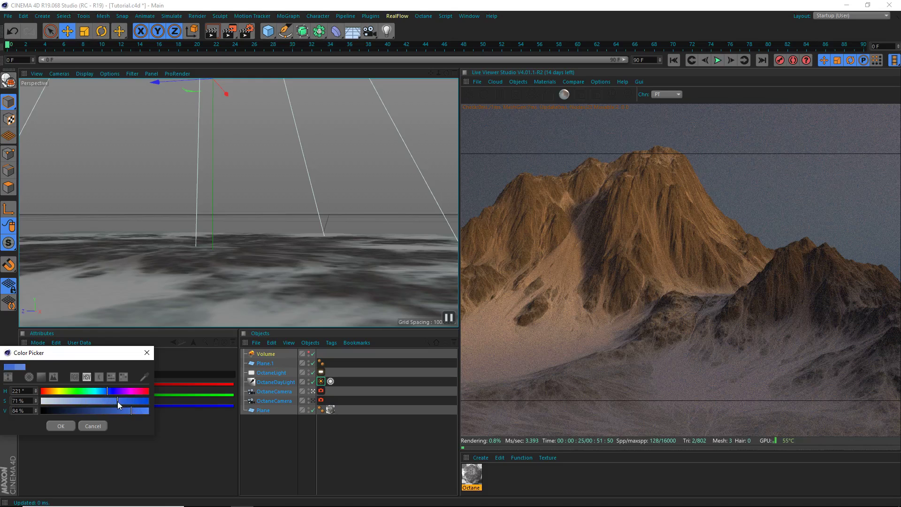
{"action": "left_click", "coordinate": [116, 401]}
{"action": "left_click", "coordinate": [141, 411]}
{"action": "left_click", "coordinate": [107, 401]}
{"action": "left_click", "coordinate": [60, 426]}
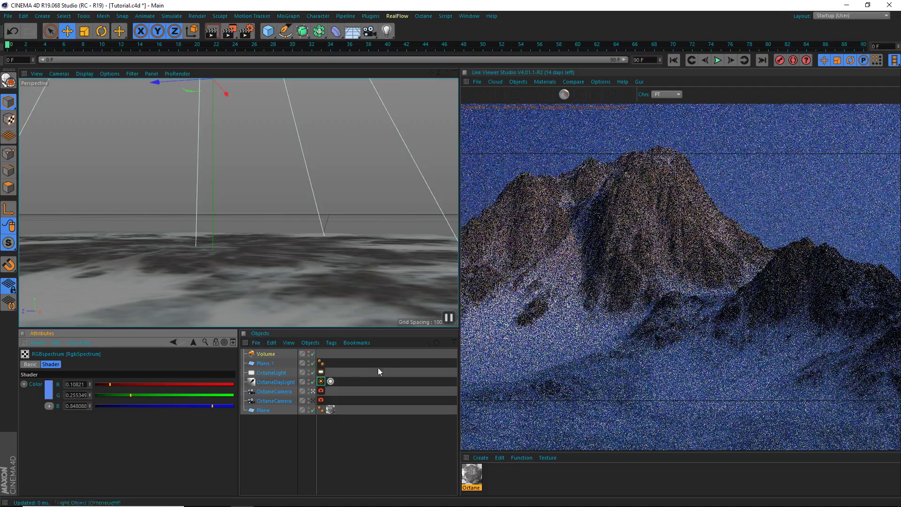
Step: Soften the fog medium's blue absorption color to a saturation of about 42% and a value of about 93%
{"action": "left_click", "coordinate": [48, 389]}
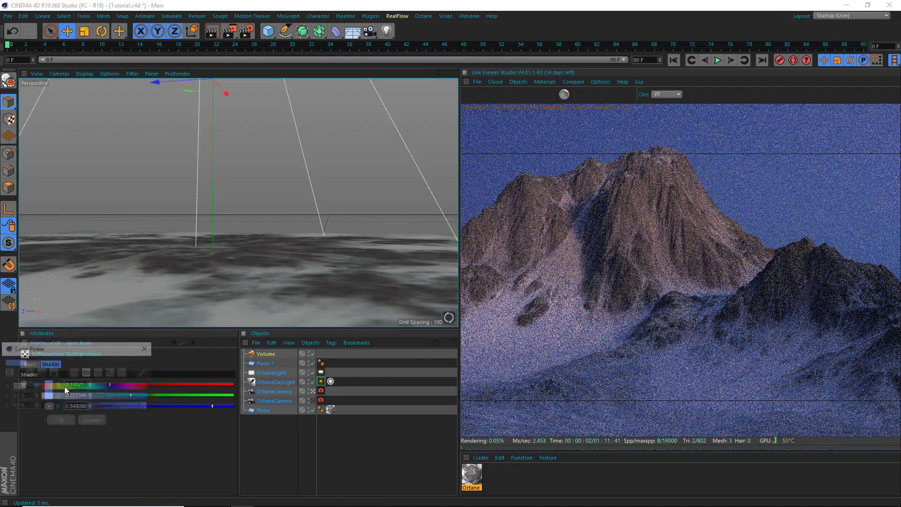
{"action": "left_click", "coordinate": [61, 421]}
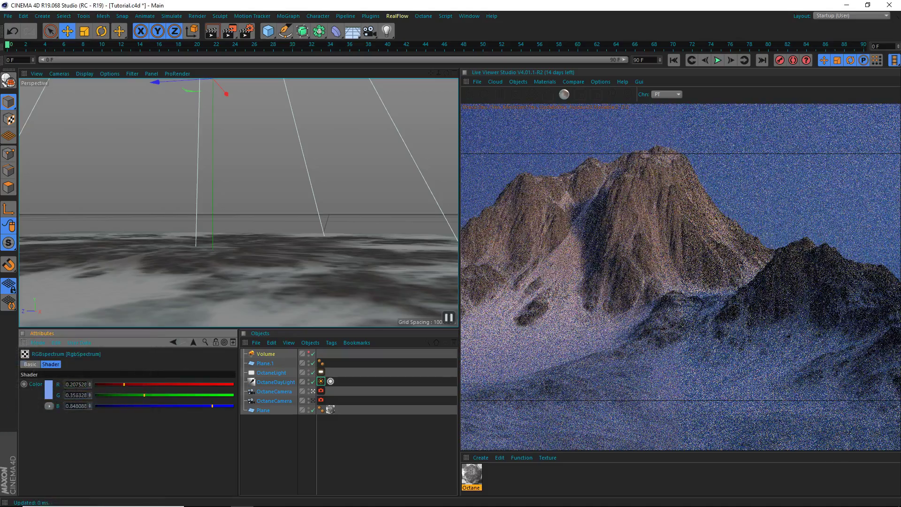
{"action": "left_click", "coordinate": [48, 399]}
{"action": "left_click", "coordinate": [85, 404]}
{"action": "left_click", "coordinate": [57, 427]}
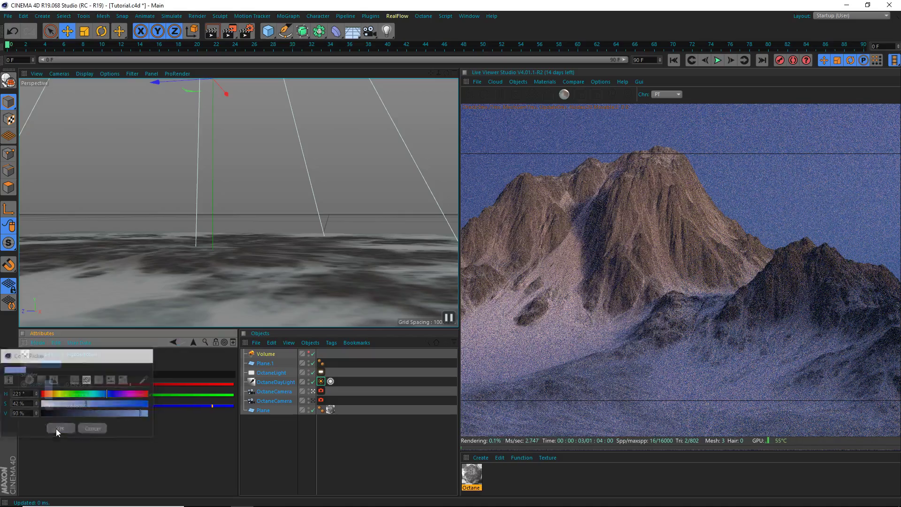
Step: Set the fog medium's scattering color to a light blue of about RGB 0.214, 0.677, 1
{"action": "left_click", "coordinate": [255, 354]}
{"action": "left_click", "coordinate": [81, 416]}
{"action": "scroll", "coordinate": [232, 410], "scroll_direction": "down", "scroll_amount": 3}
{"action": "left_click", "coordinate": [83, 447]}
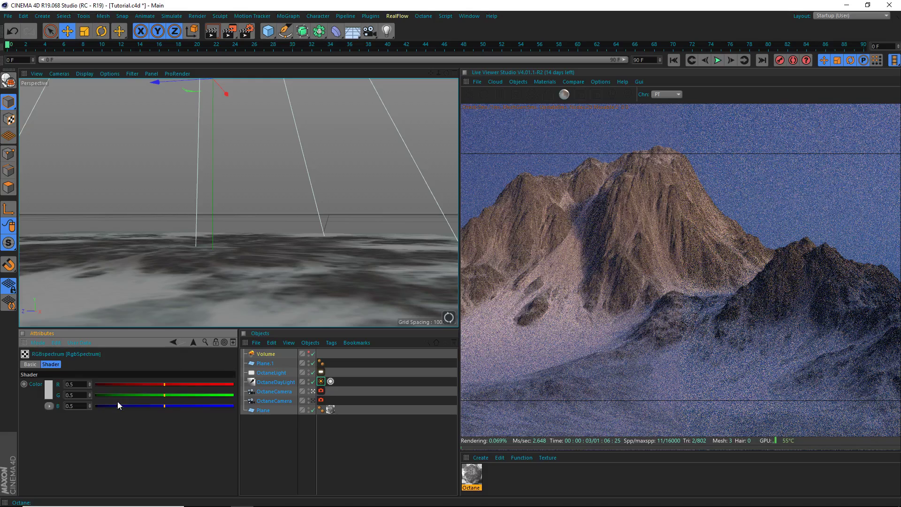
{"action": "left_click", "coordinate": [46, 391]}
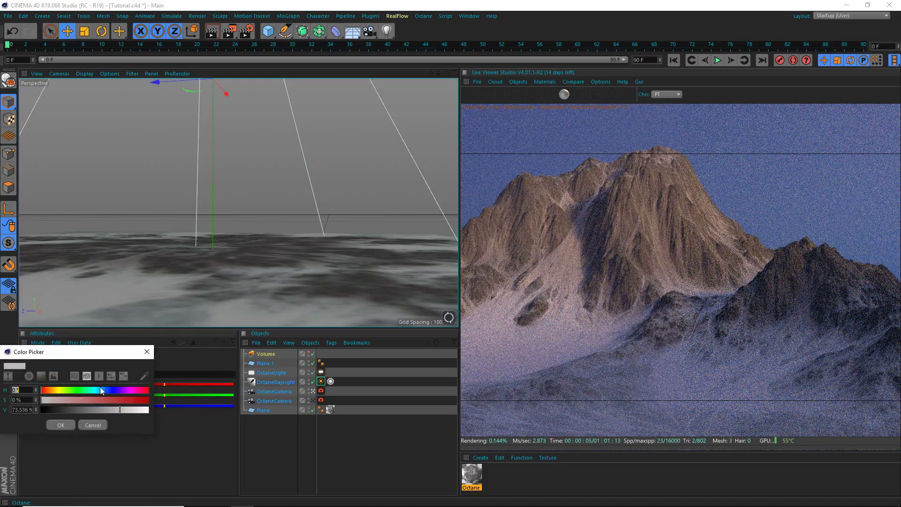
{"action": "left_click", "coordinate": [101, 391]}
{"action": "left_click_drag", "start_coordinate": [105, 400], "coordinate": [131, 401]}
{"action": "left_click_drag", "start_coordinate": [136, 410], "coordinate": [151, 410]}
{"action": "left_click", "coordinate": [106, 400]}
{"action": "left_click", "coordinate": [68, 424]}
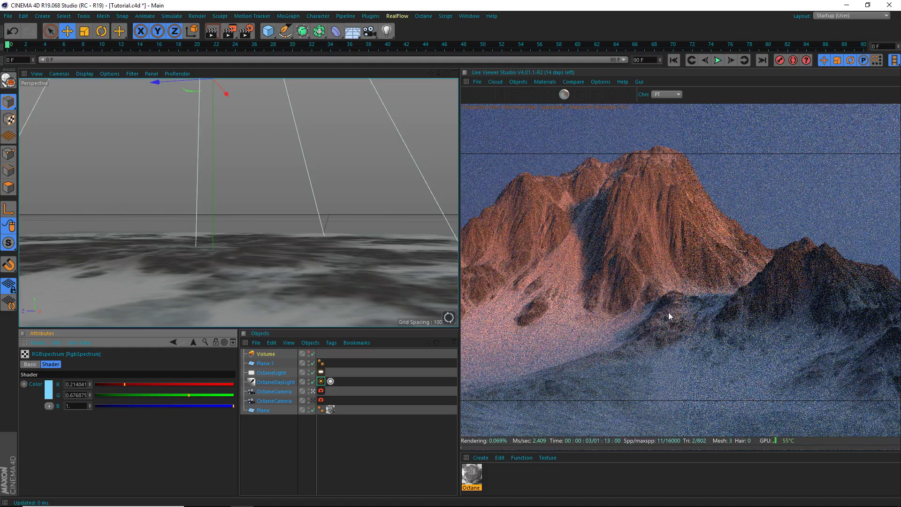
Step: Lower the Octane area light's temperature to about 2184 for a warmer glow
{"action": "left_click", "coordinate": [320, 382]}
{"action": "left_click", "coordinate": [266, 354]}
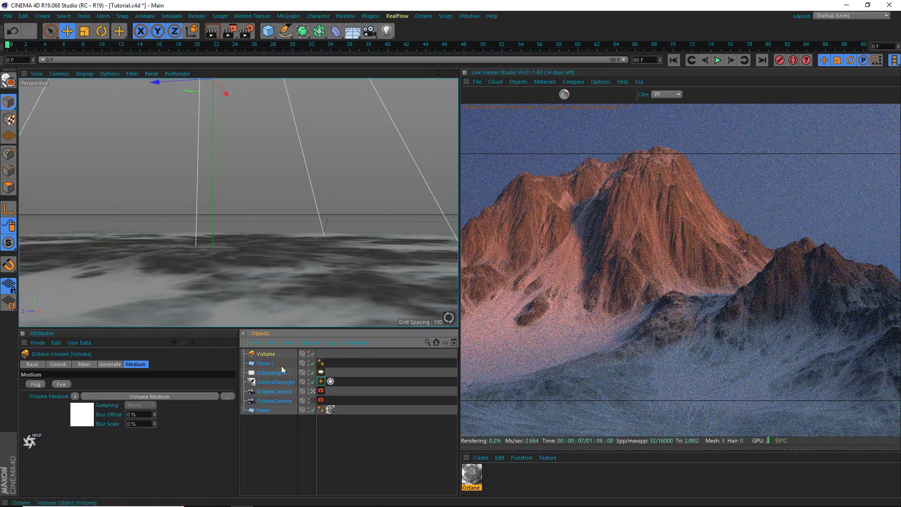
{"action": "left_click", "coordinate": [321, 372]}
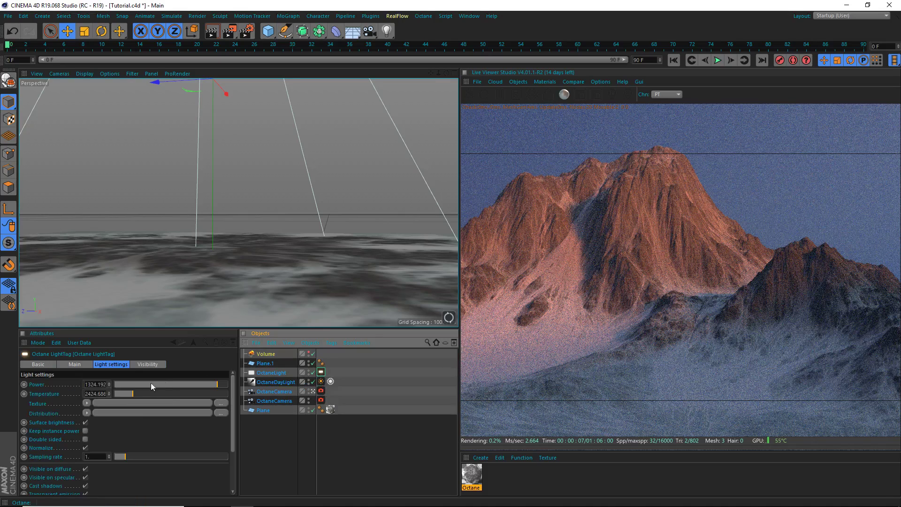
{"action": "left_click", "coordinate": [131, 393]}
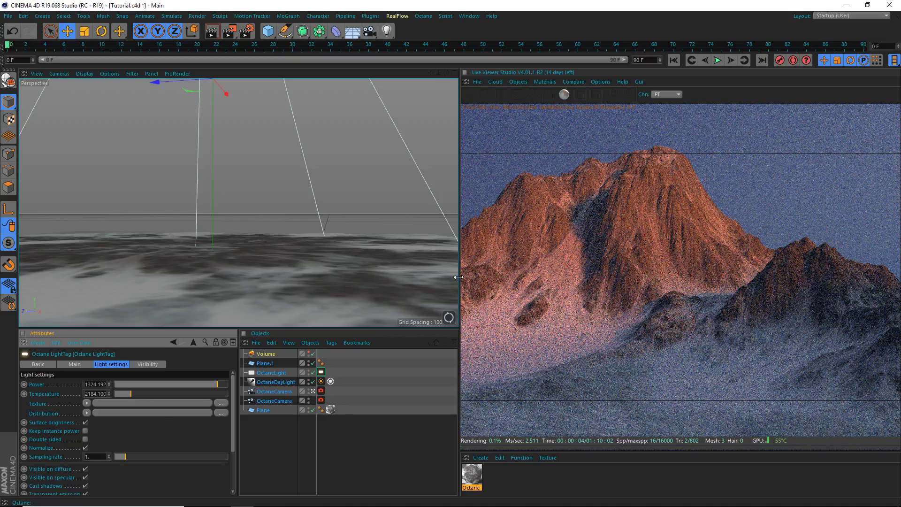
Step: Enlarge the Live Viewer, turn off the active camera's auto focus and set its focal depth to about 159.42 cm
{"action": "left_click_drag", "start_coordinate": [459, 277], "coordinate": [286, 265]}
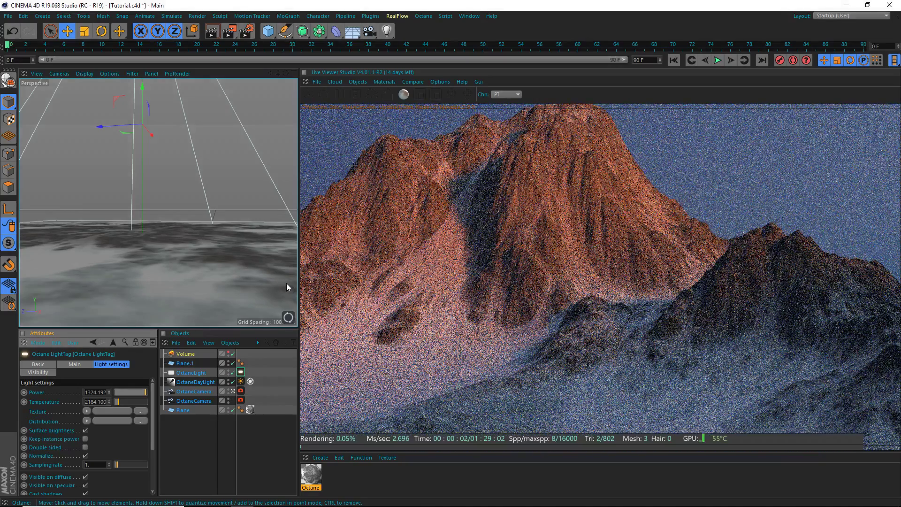
{"action": "left_click", "coordinate": [240, 391]}
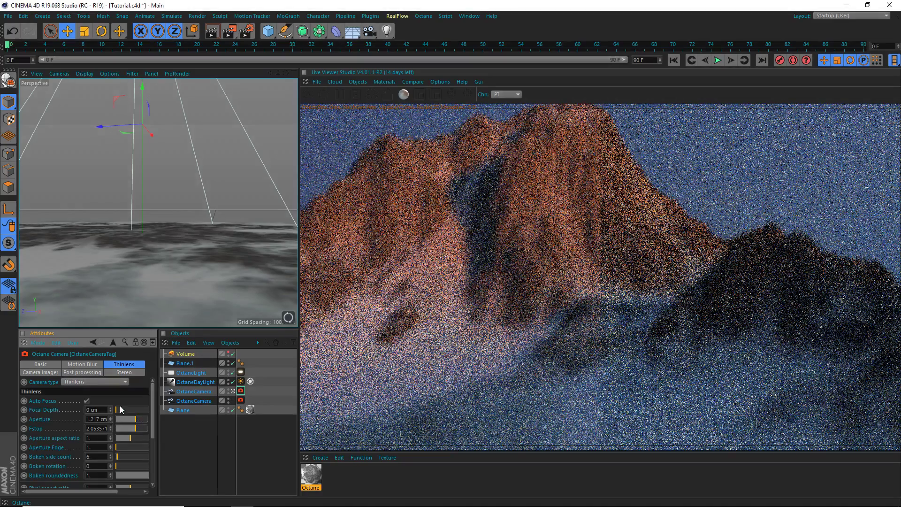
{"action": "left_click", "coordinate": [87, 401]}
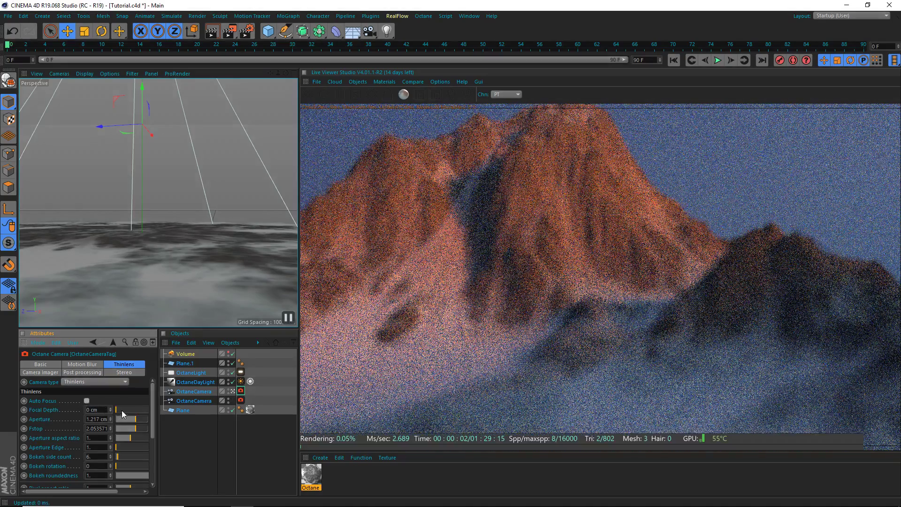
{"action": "left_click_drag", "start_coordinate": [122, 410], "coordinate": [189, 410]}
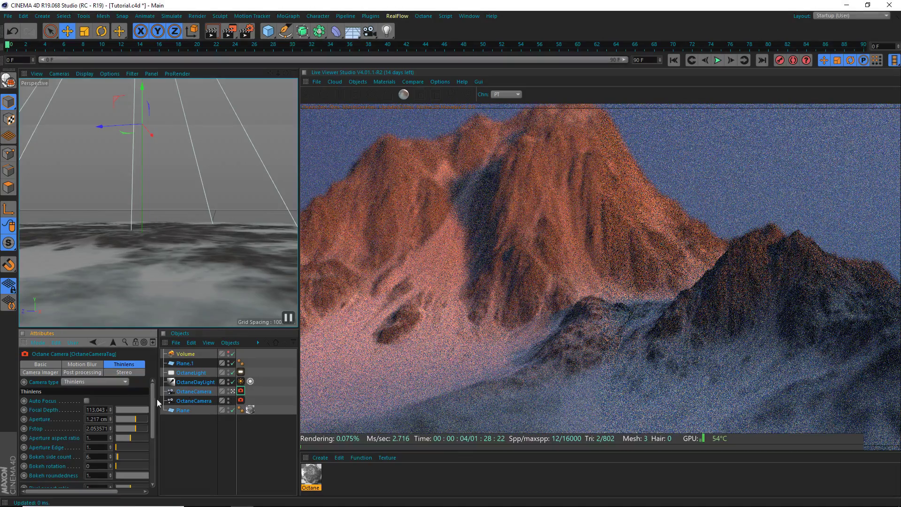
{"action": "left_click_drag", "start_coordinate": [145, 407], "coordinate": [336, 426]}
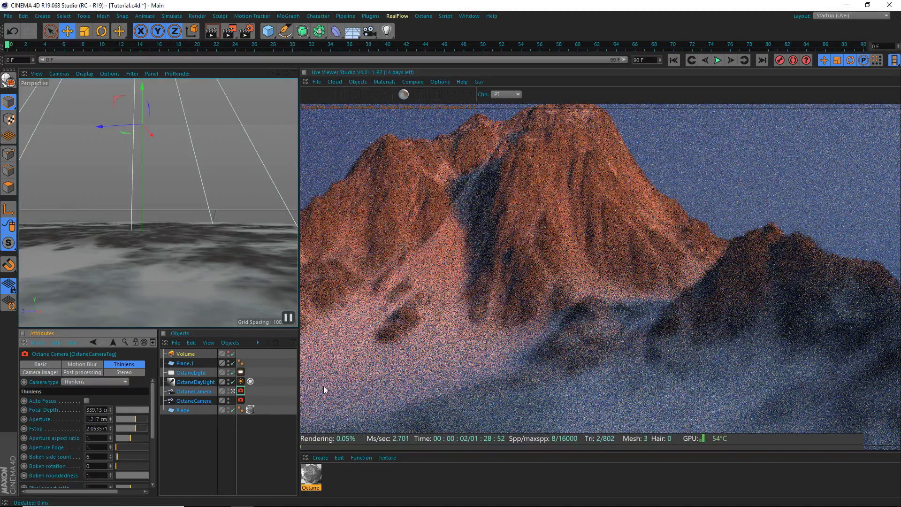
{"action": "left_click_drag", "start_coordinate": [147, 410], "coordinate": [220, 410]}
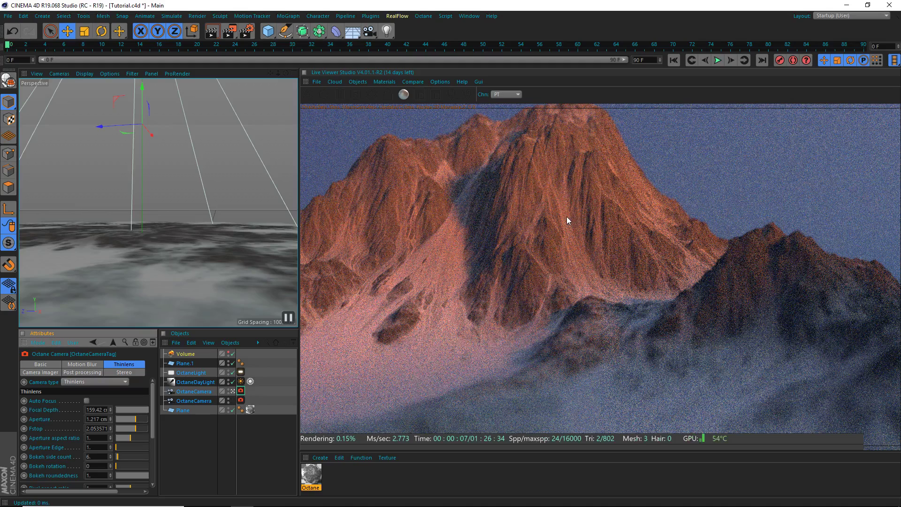
Step: Enable post processing in the Octane settings and raise the bloom power to about 38.74
{"action": "left_click", "coordinate": [424, 17]}
{"action": "left_click", "coordinate": [428, 49]}
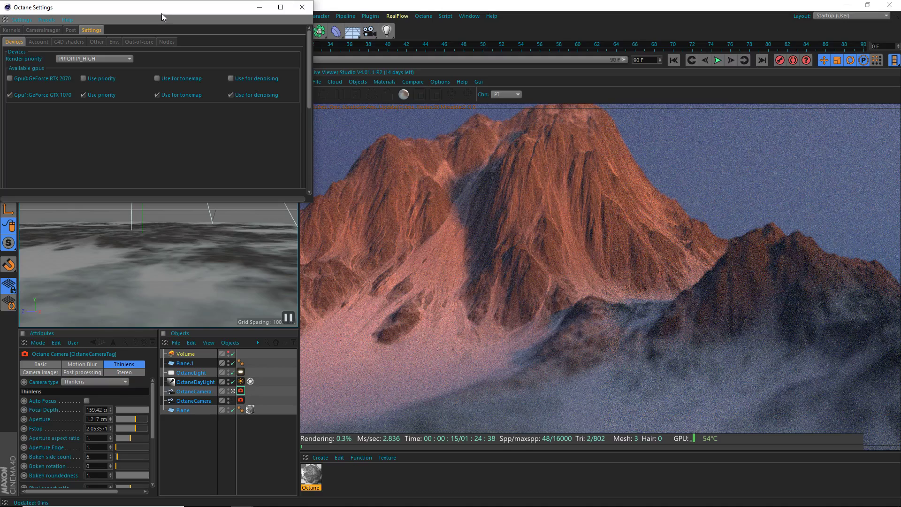
{"action": "left_click", "coordinate": [74, 30]}
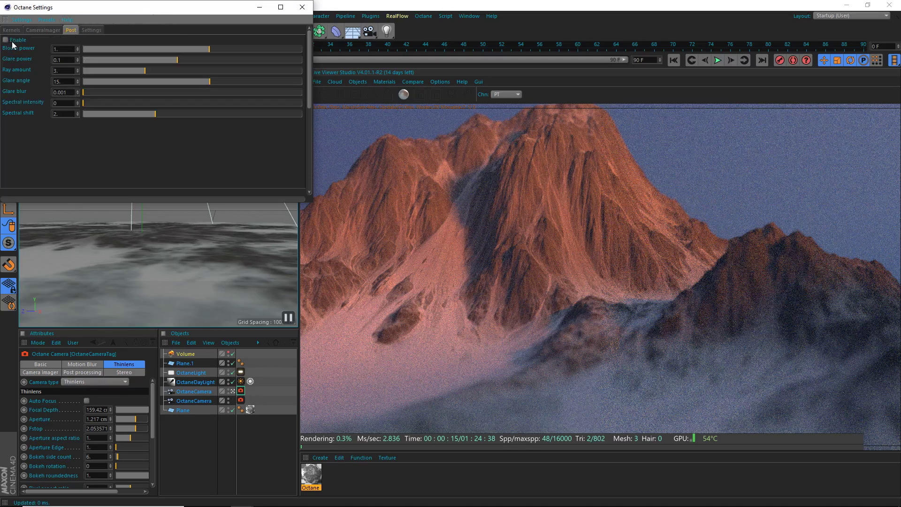
{"action": "left_click_drag", "start_coordinate": [199, 51], "coordinate": [259, 43]}
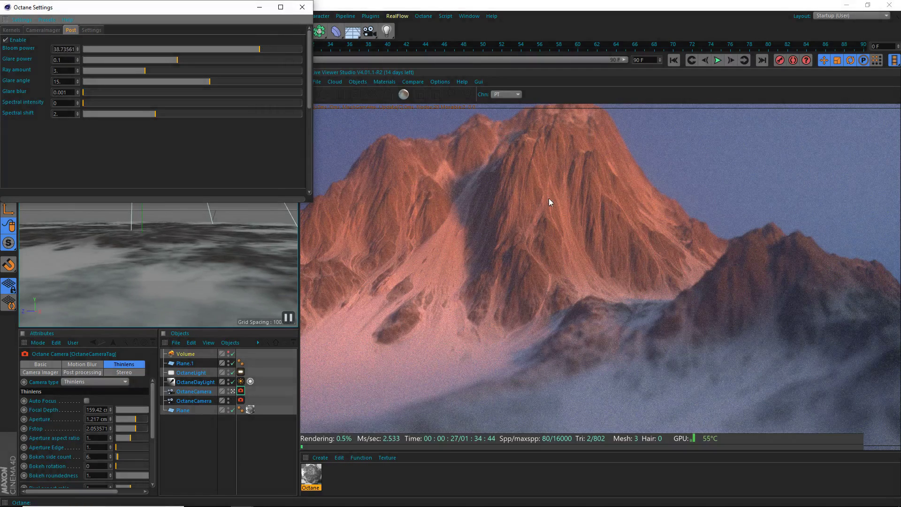
Step: Load Azrael 93.CUBE from the LUT Pack 1 folder as the camera imager's custom LUT
{"action": "left_click", "coordinate": [51, 31]}
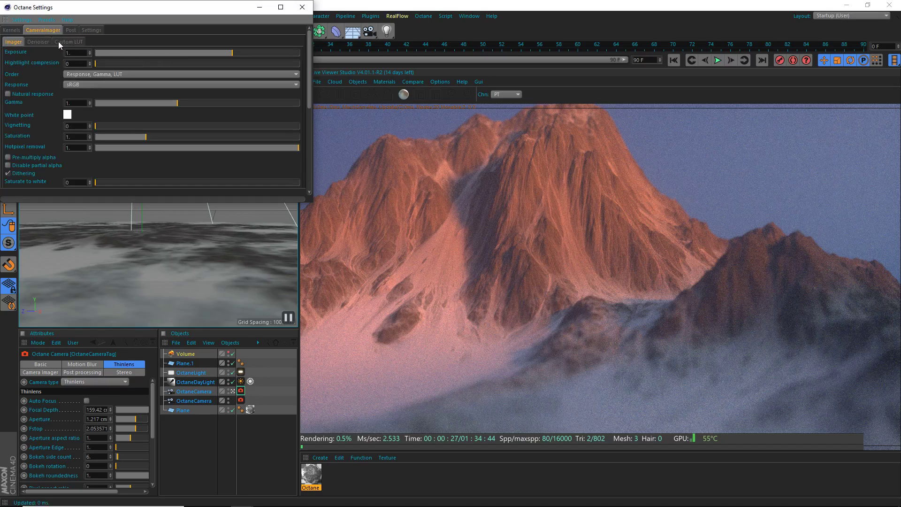
{"action": "left_click", "coordinate": [67, 41]}
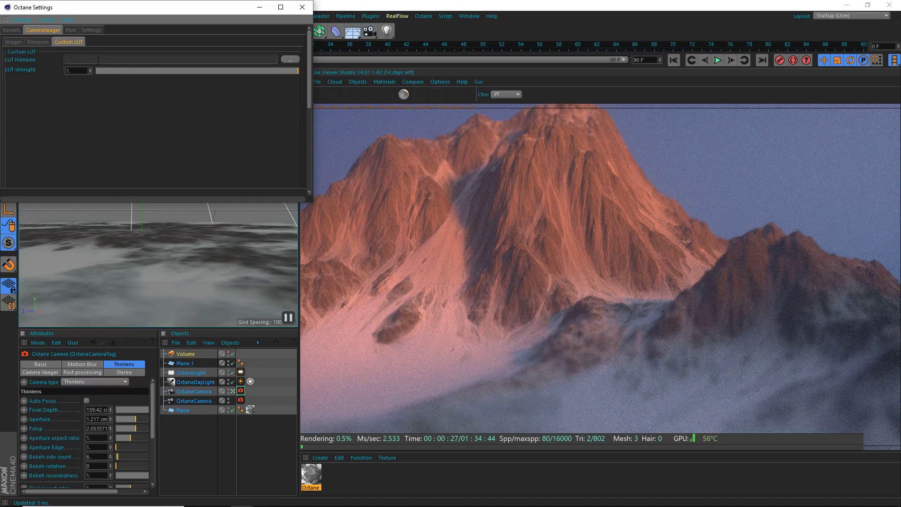
{"action": "left_click", "coordinate": [290, 60]}
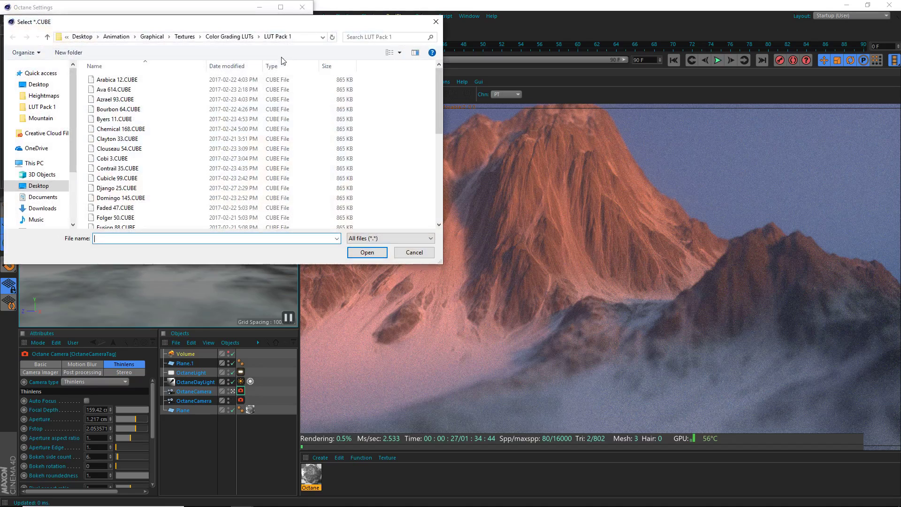
{"action": "double_click", "coordinate": [241, 99]}
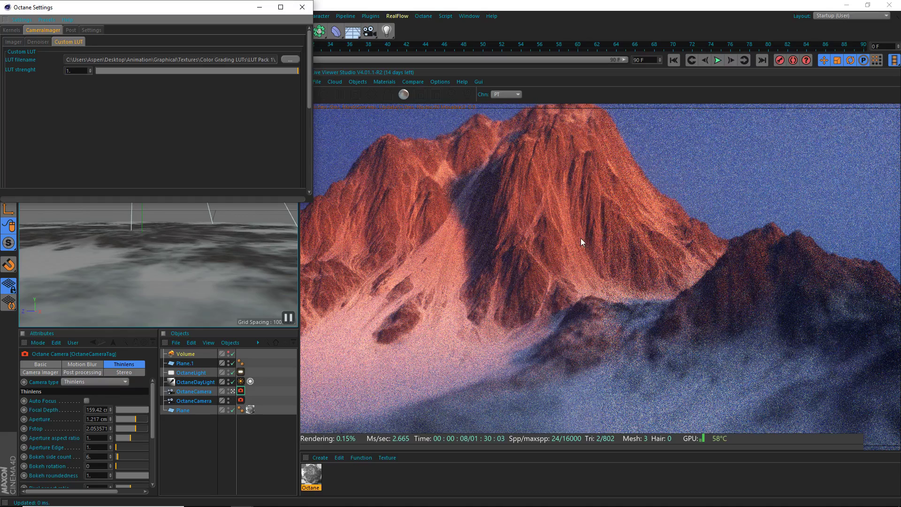
{"action": "left_click", "coordinate": [291, 59]}
{"action": "left_click", "coordinate": [433, 21]}
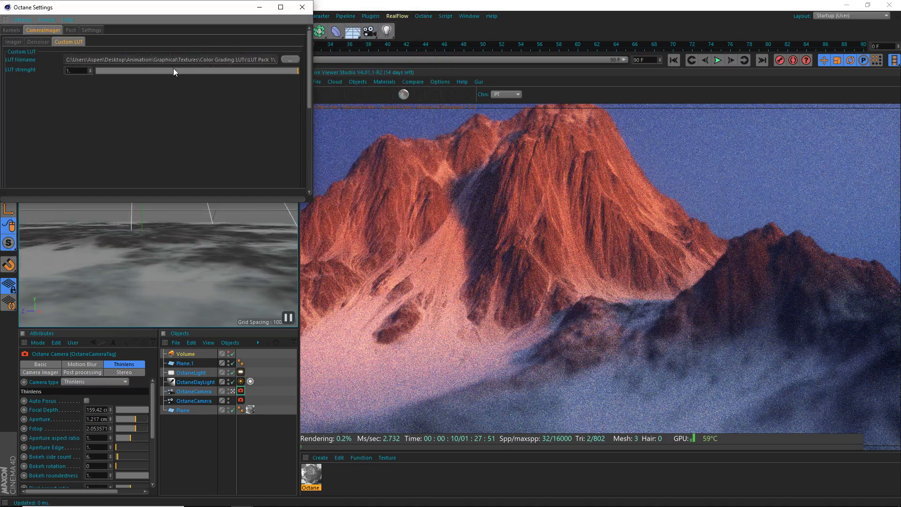
Step: Try out different strengths for the custom LUT, ending at full strength, and close the Octane settings
{"action": "left_click_drag", "start_coordinate": [298, 71], "coordinate": [415, 92]}
{"action": "left_click_drag", "start_coordinate": [225, 71], "coordinate": [446, 90]}
{"action": "left_click", "coordinate": [303, 7]}
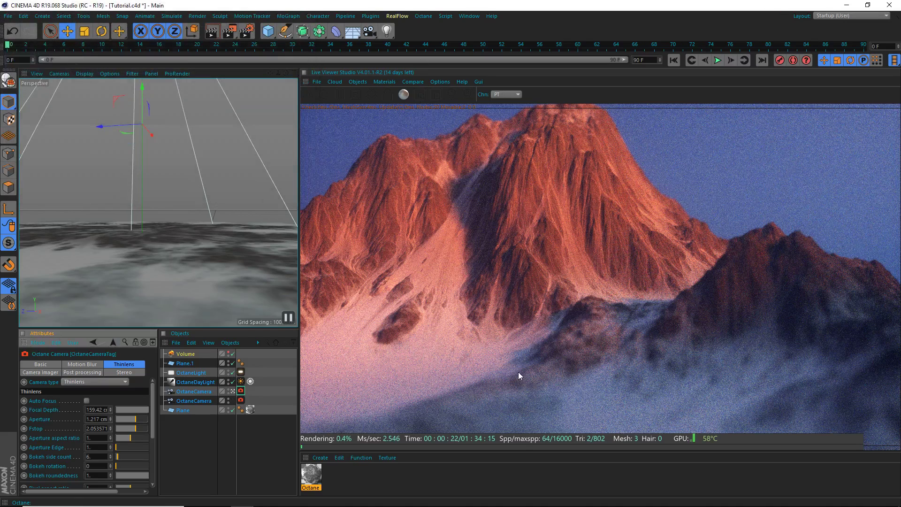
Step: Examine the mountain material's diffuse color and texture settings, then close its editor
{"action": "double_click", "coordinate": [311, 476]}
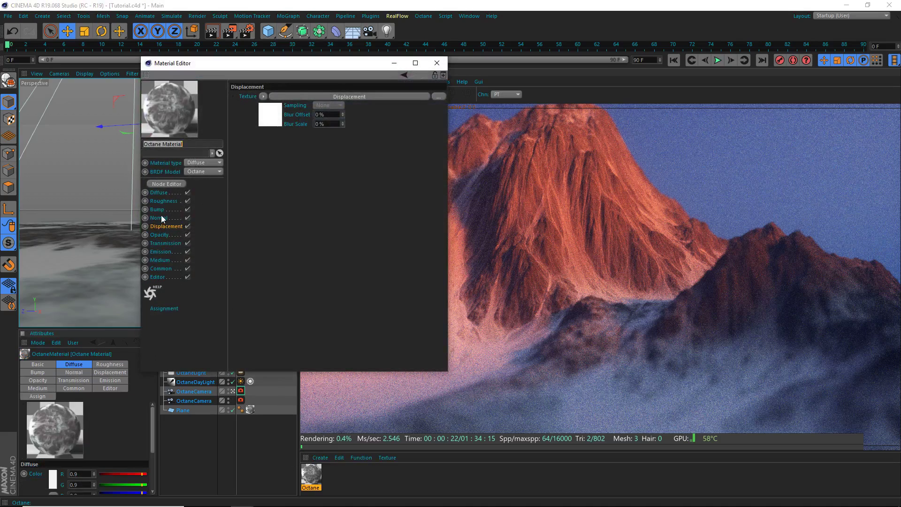
{"action": "left_click", "coordinate": [157, 192]}
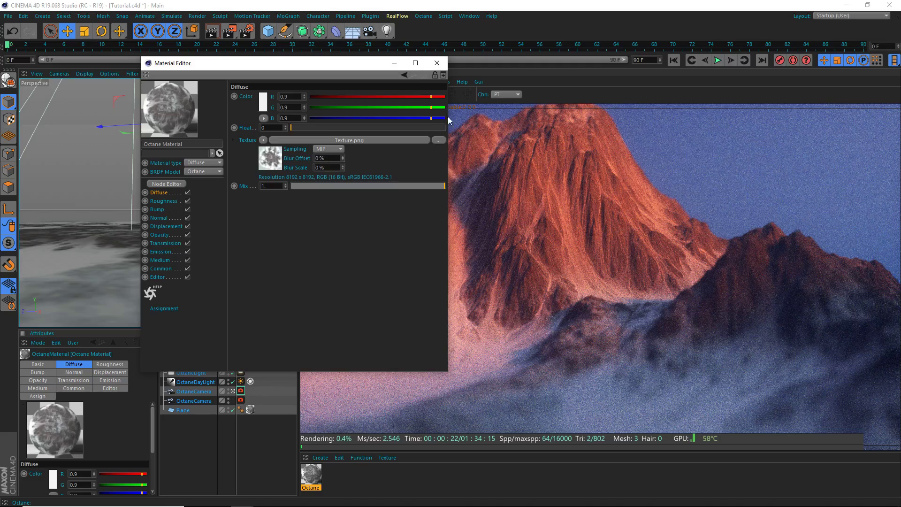
{"action": "left_click", "coordinate": [437, 63]}
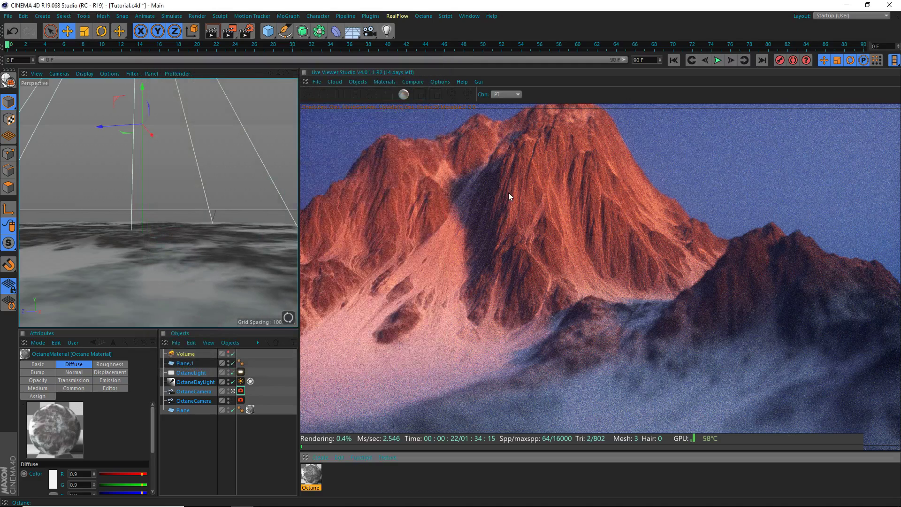